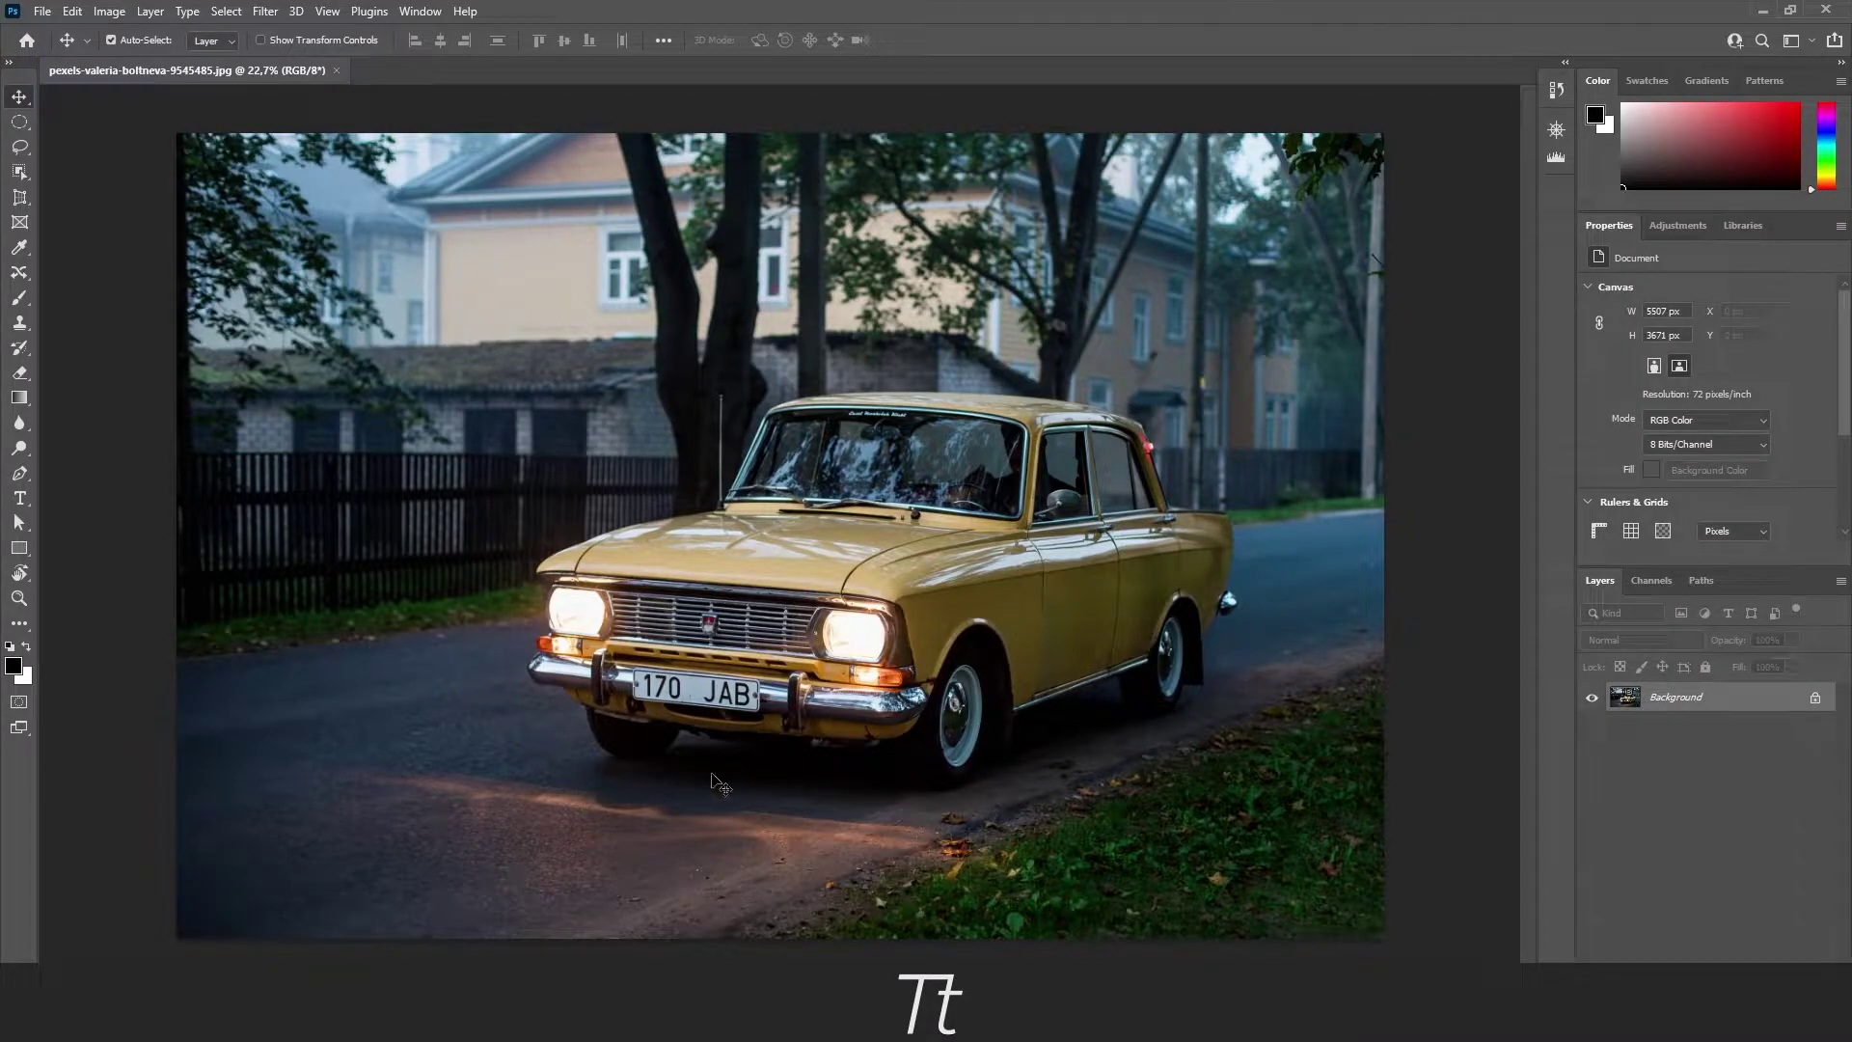
# - Scrubby-zoom in on the yellow car's licence plate and pan slightly up over the bumper
pyautogui.moveTo(629, 693); pyautogui.dragTo(726, 705)
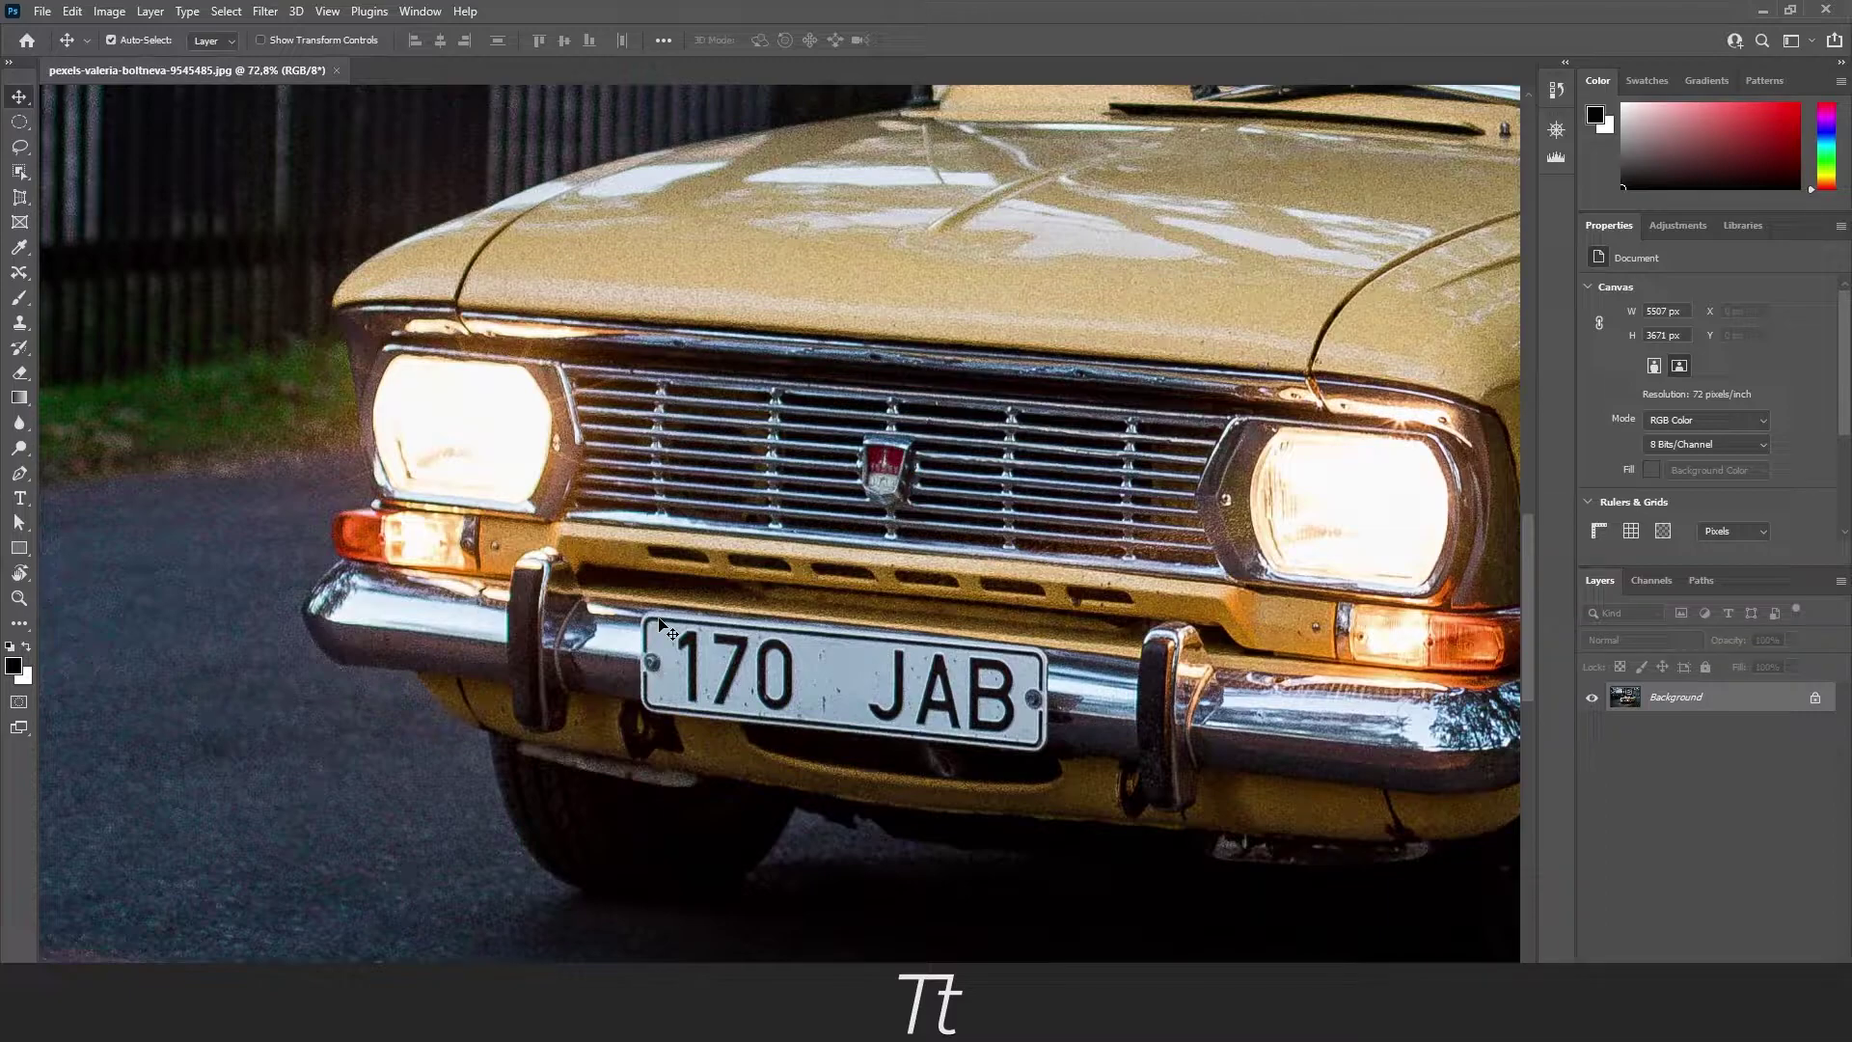
pyautogui.moveTo(847, 681); pyautogui.dragTo(841, 652)
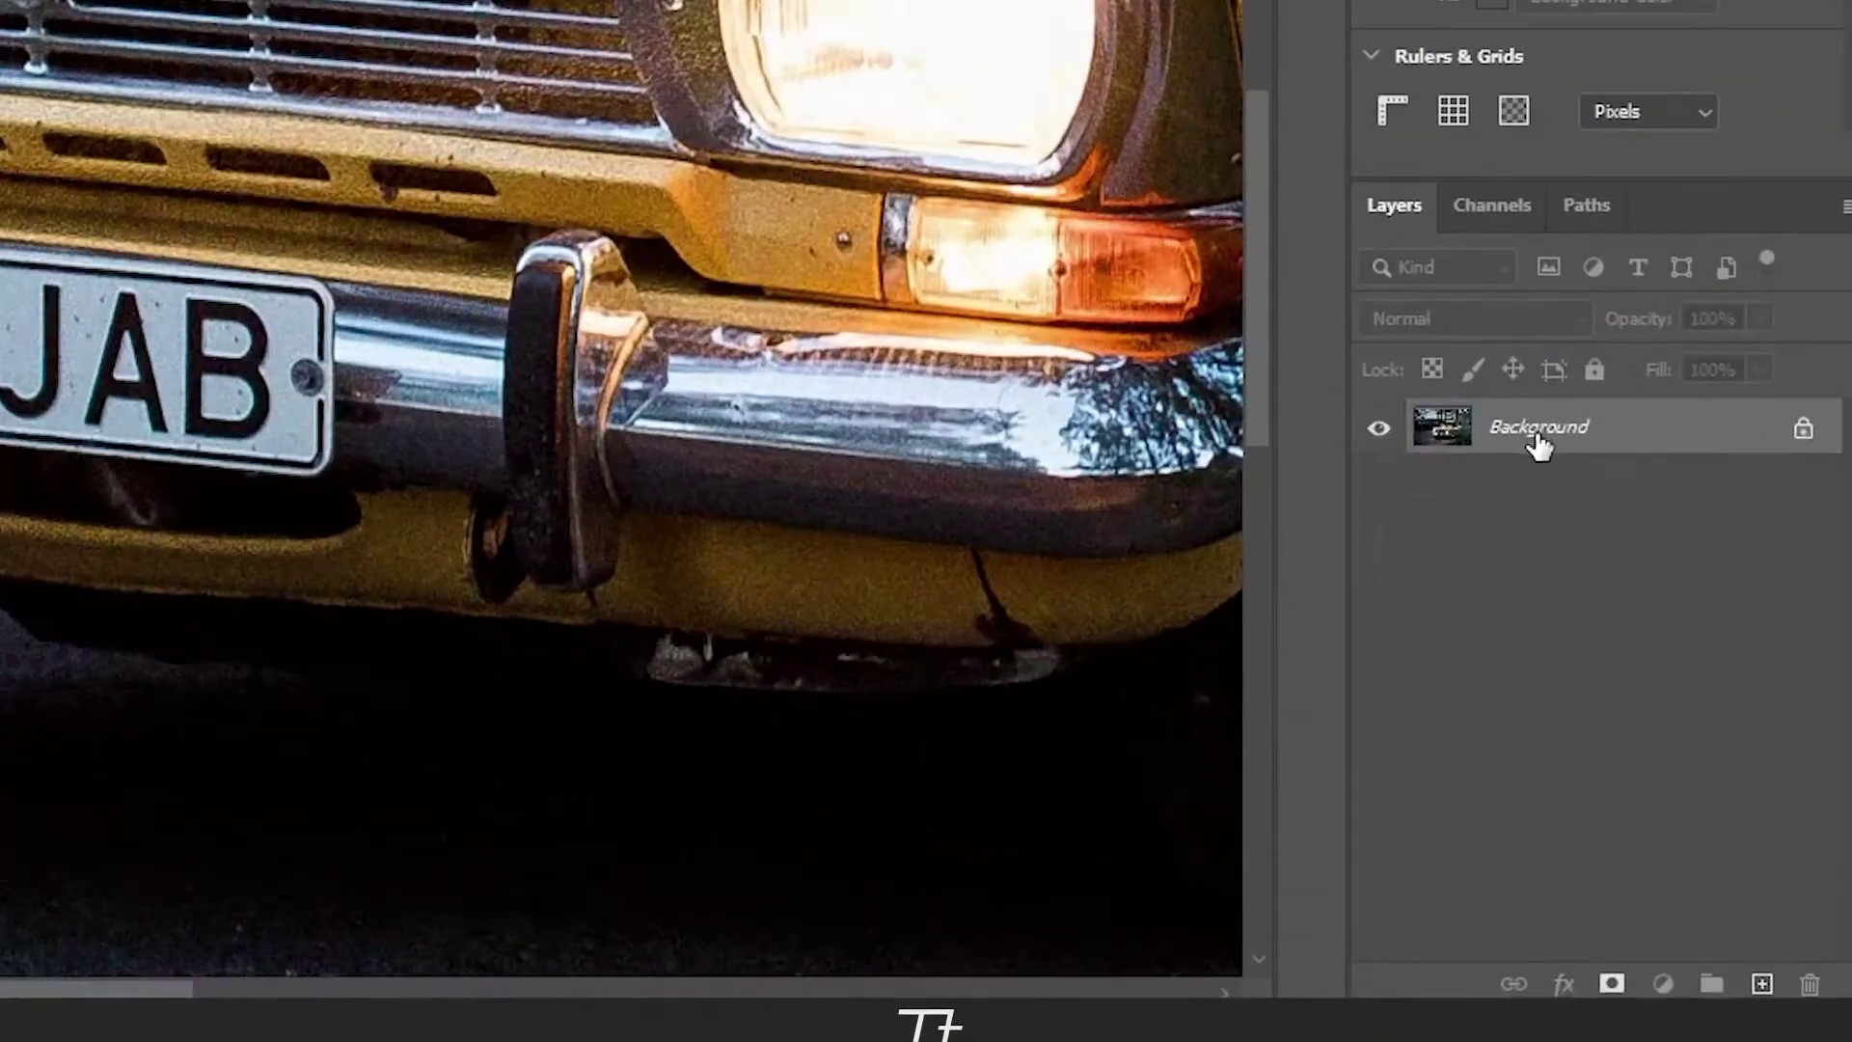
# - Create a Background copy layer and switch off the original Background layer's visibility
pyautogui.moveTo(1672, 702); pyautogui.dragTo(1765, 979)
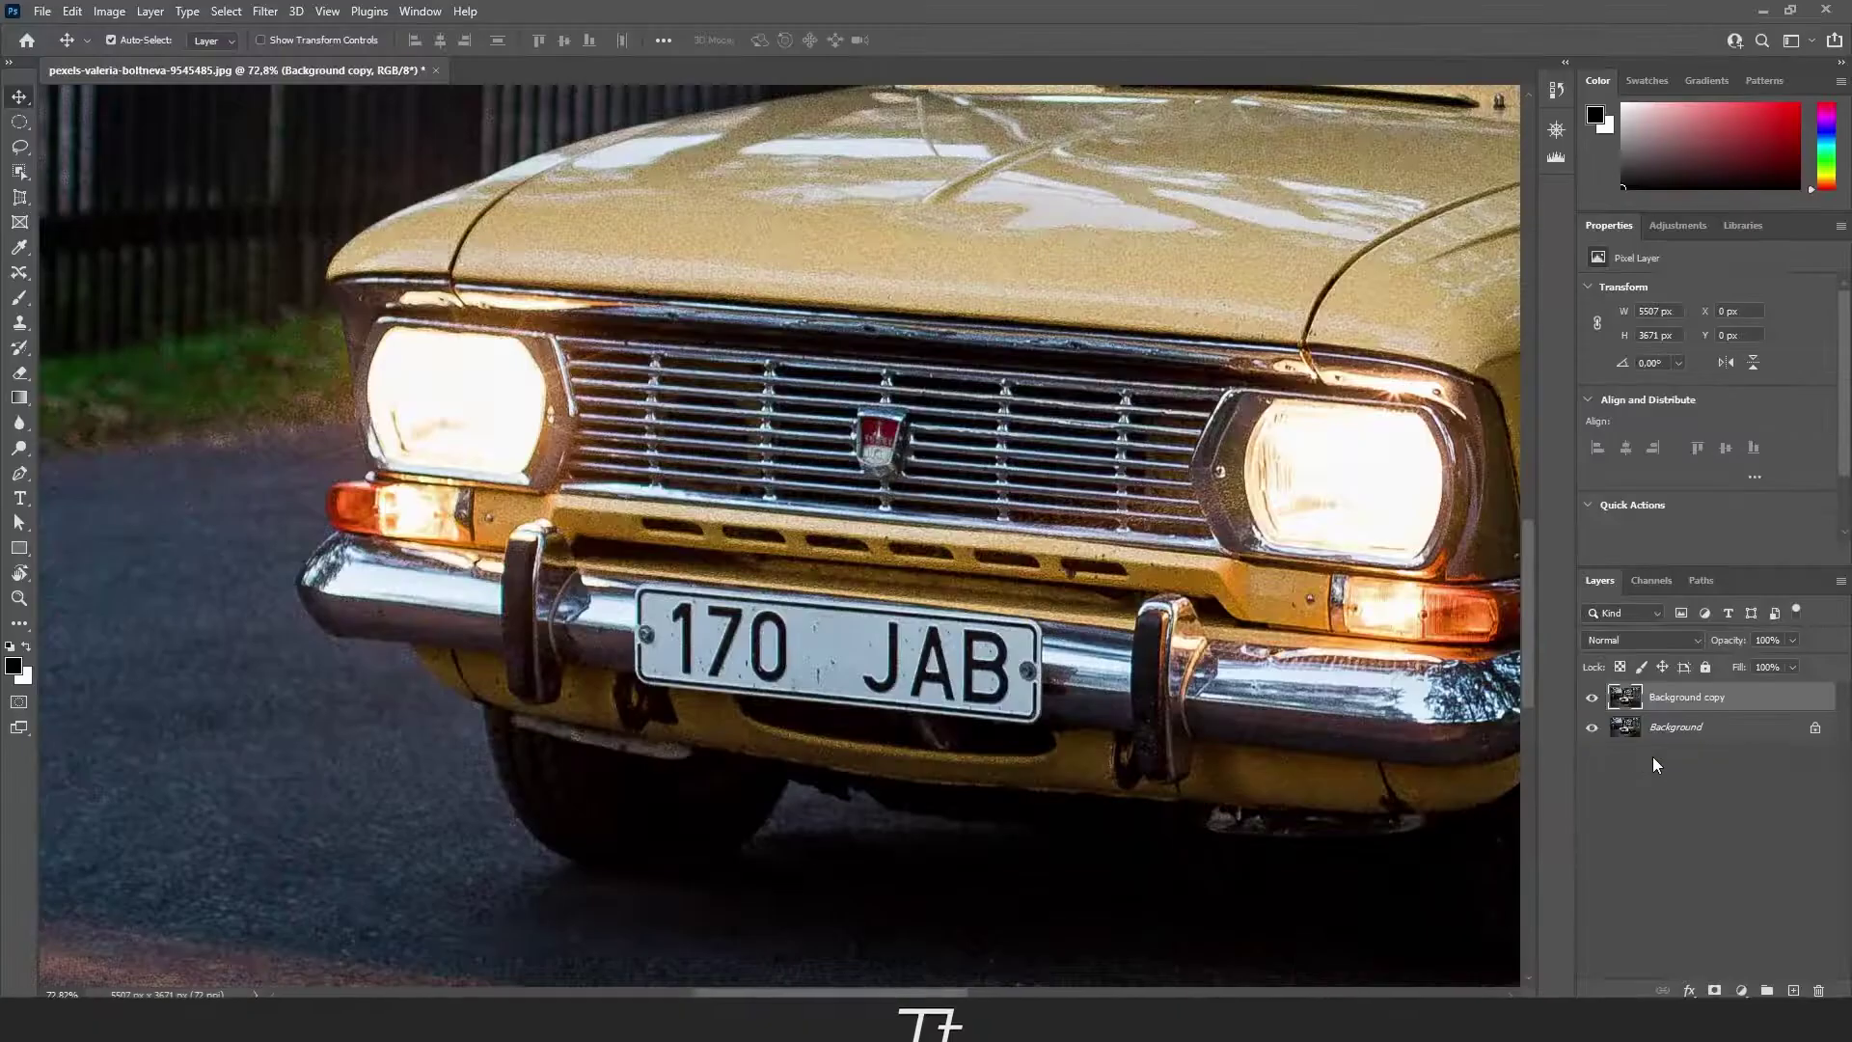
pyautogui.click(1590, 728)
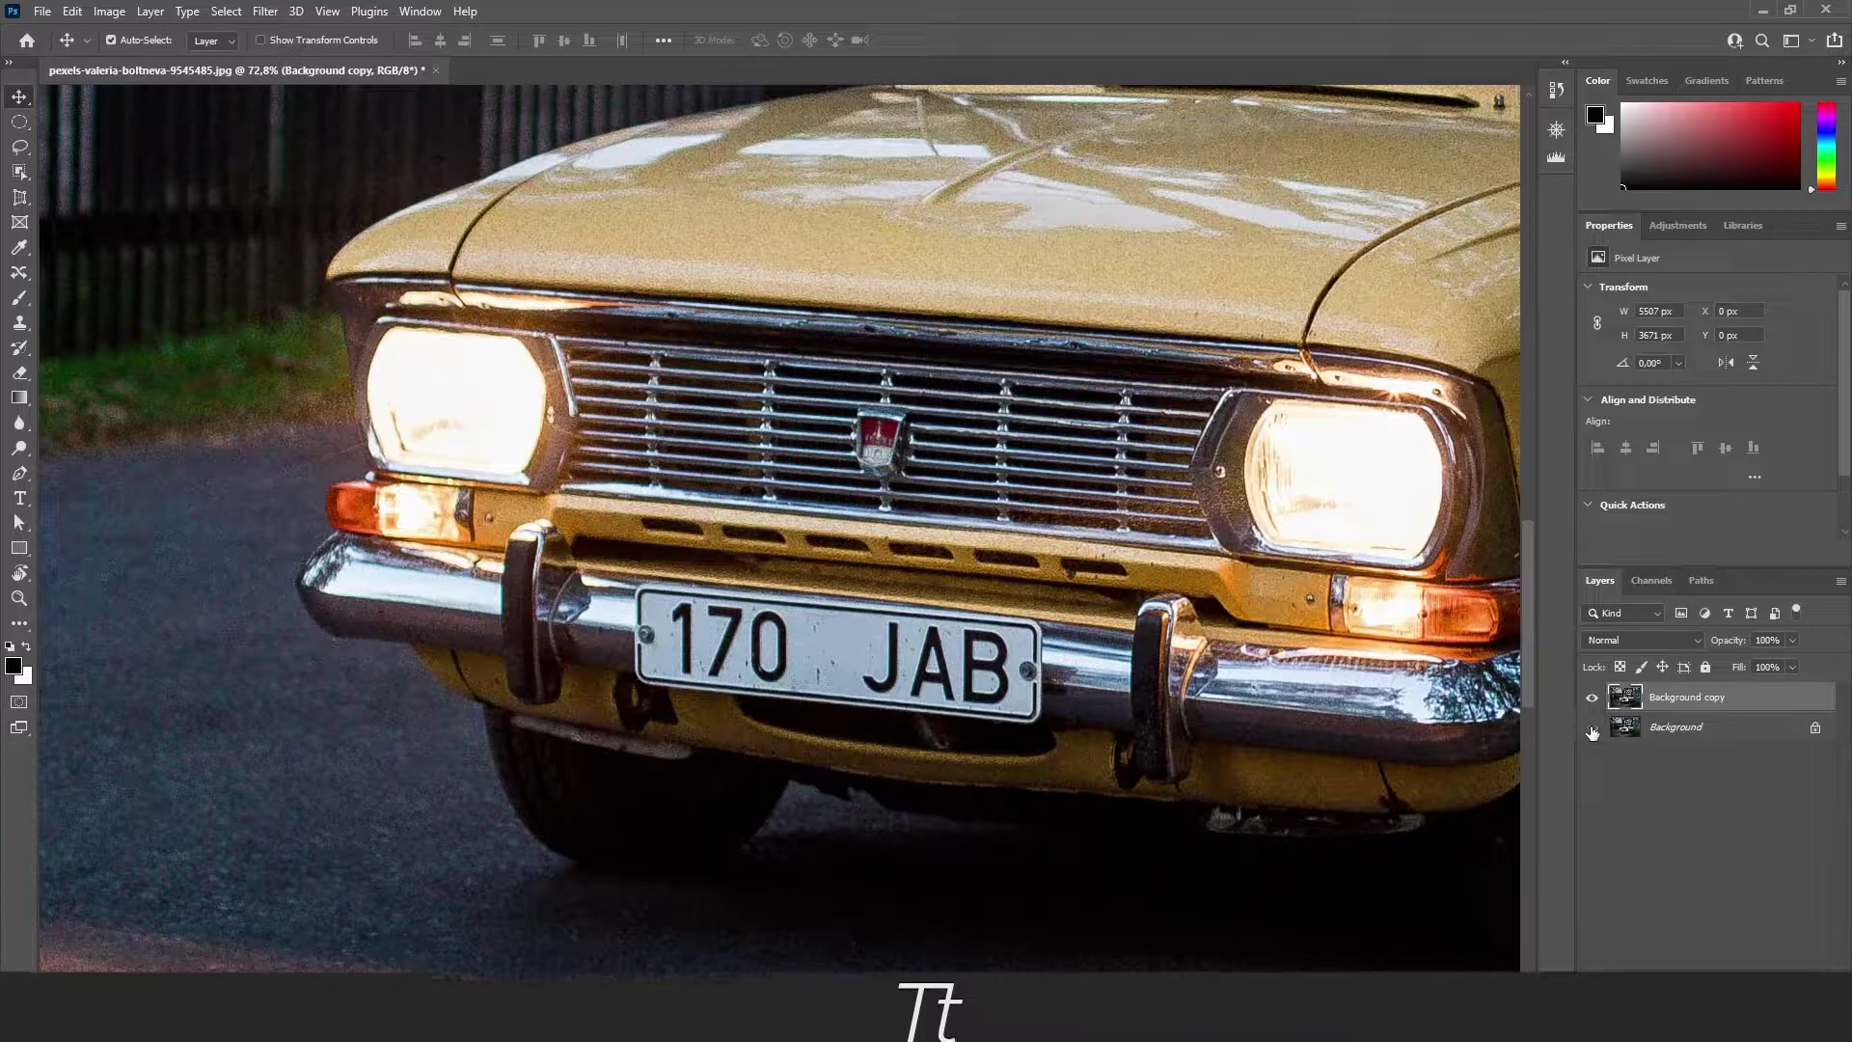
pyautogui.scroll(1, 1003, 570)
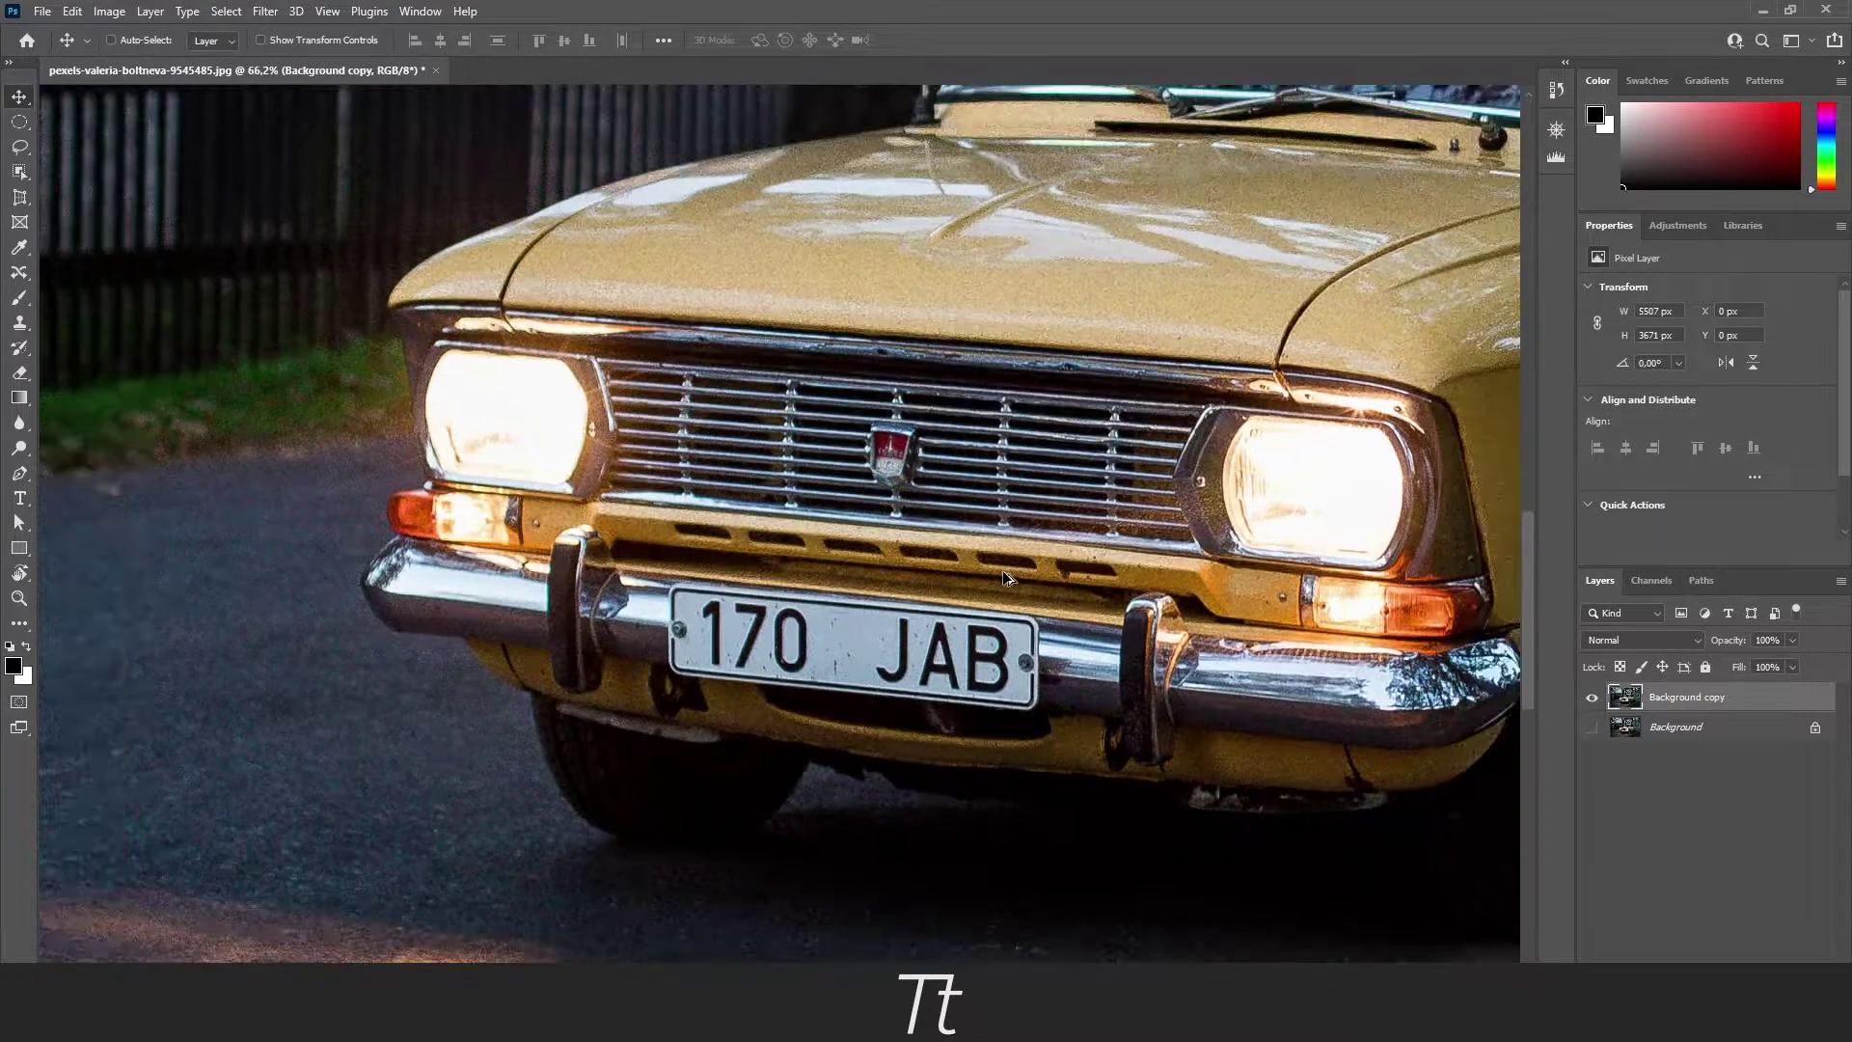
pyautogui.scroll(3, 708, 672)
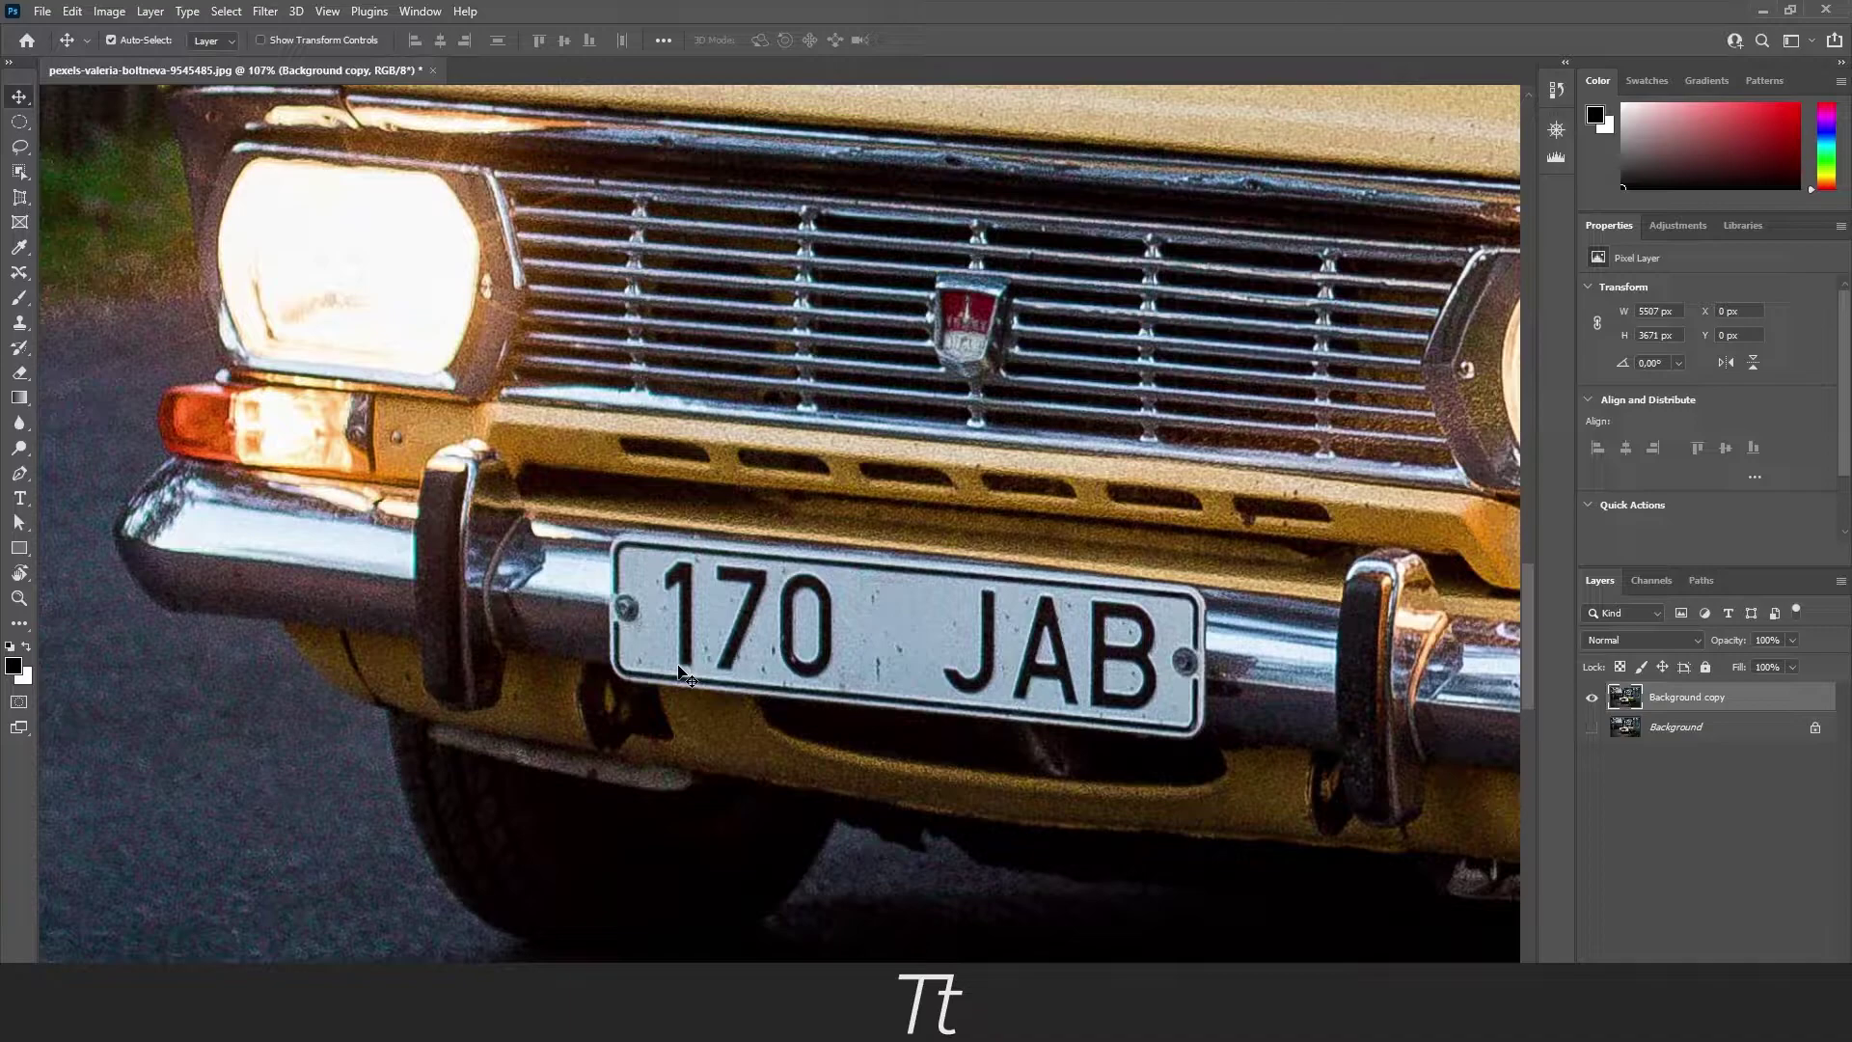
# - With the Pen tool, start the path at the plate's left edge and run it along the top
pyautogui.press('w')
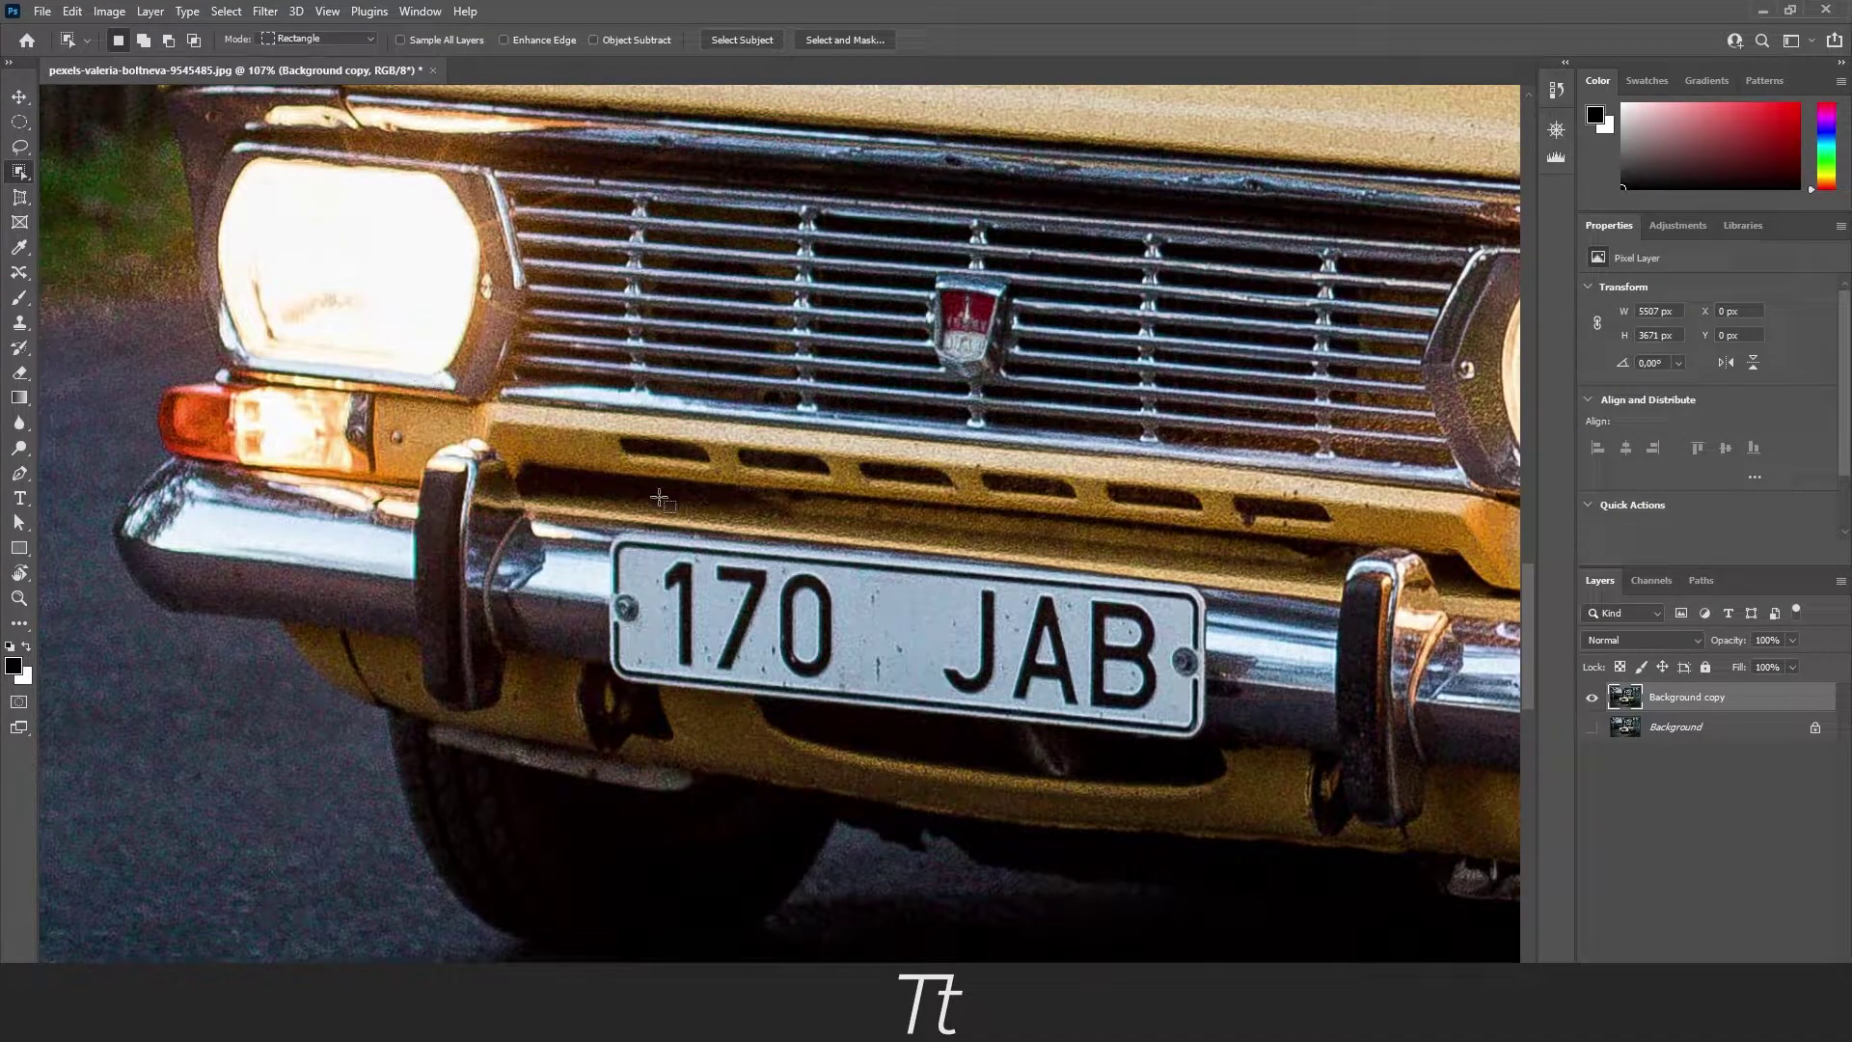
pyautogui.press('p')
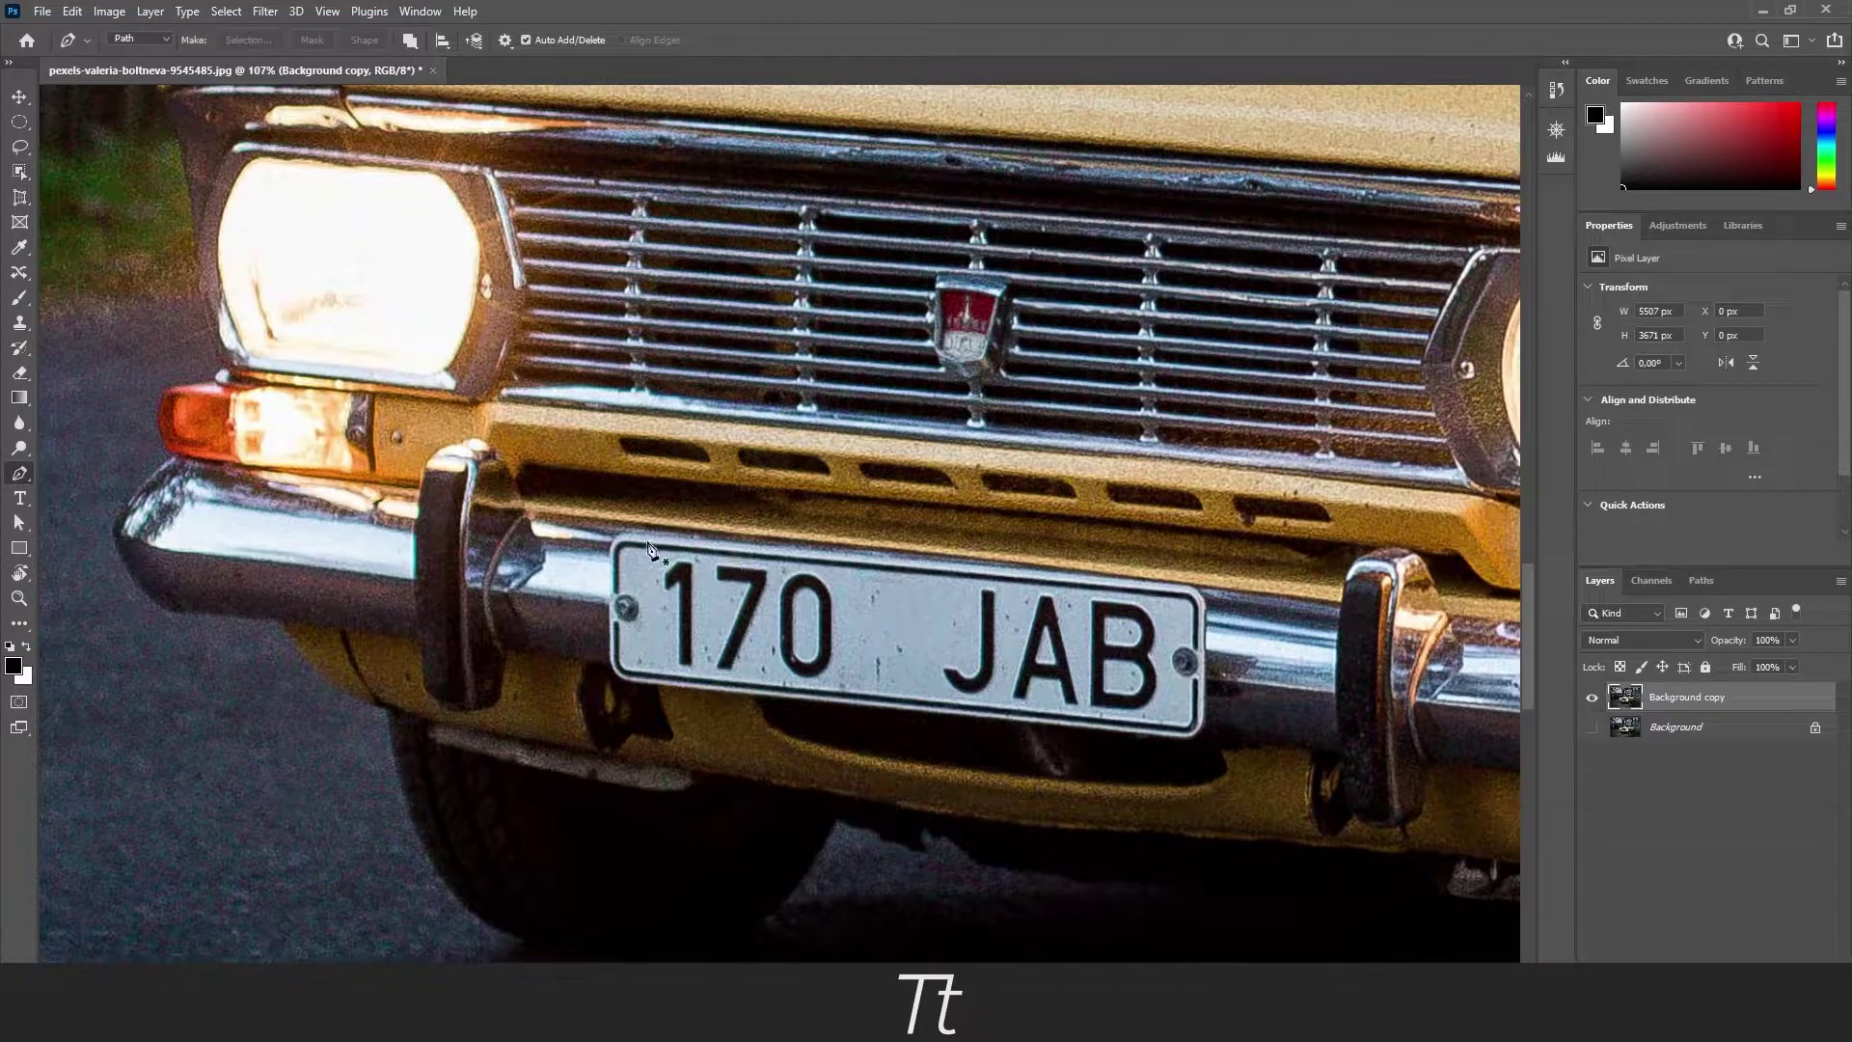
pyautogui.moveTo(603, 564); pyautogui.dragTo(662, 578)
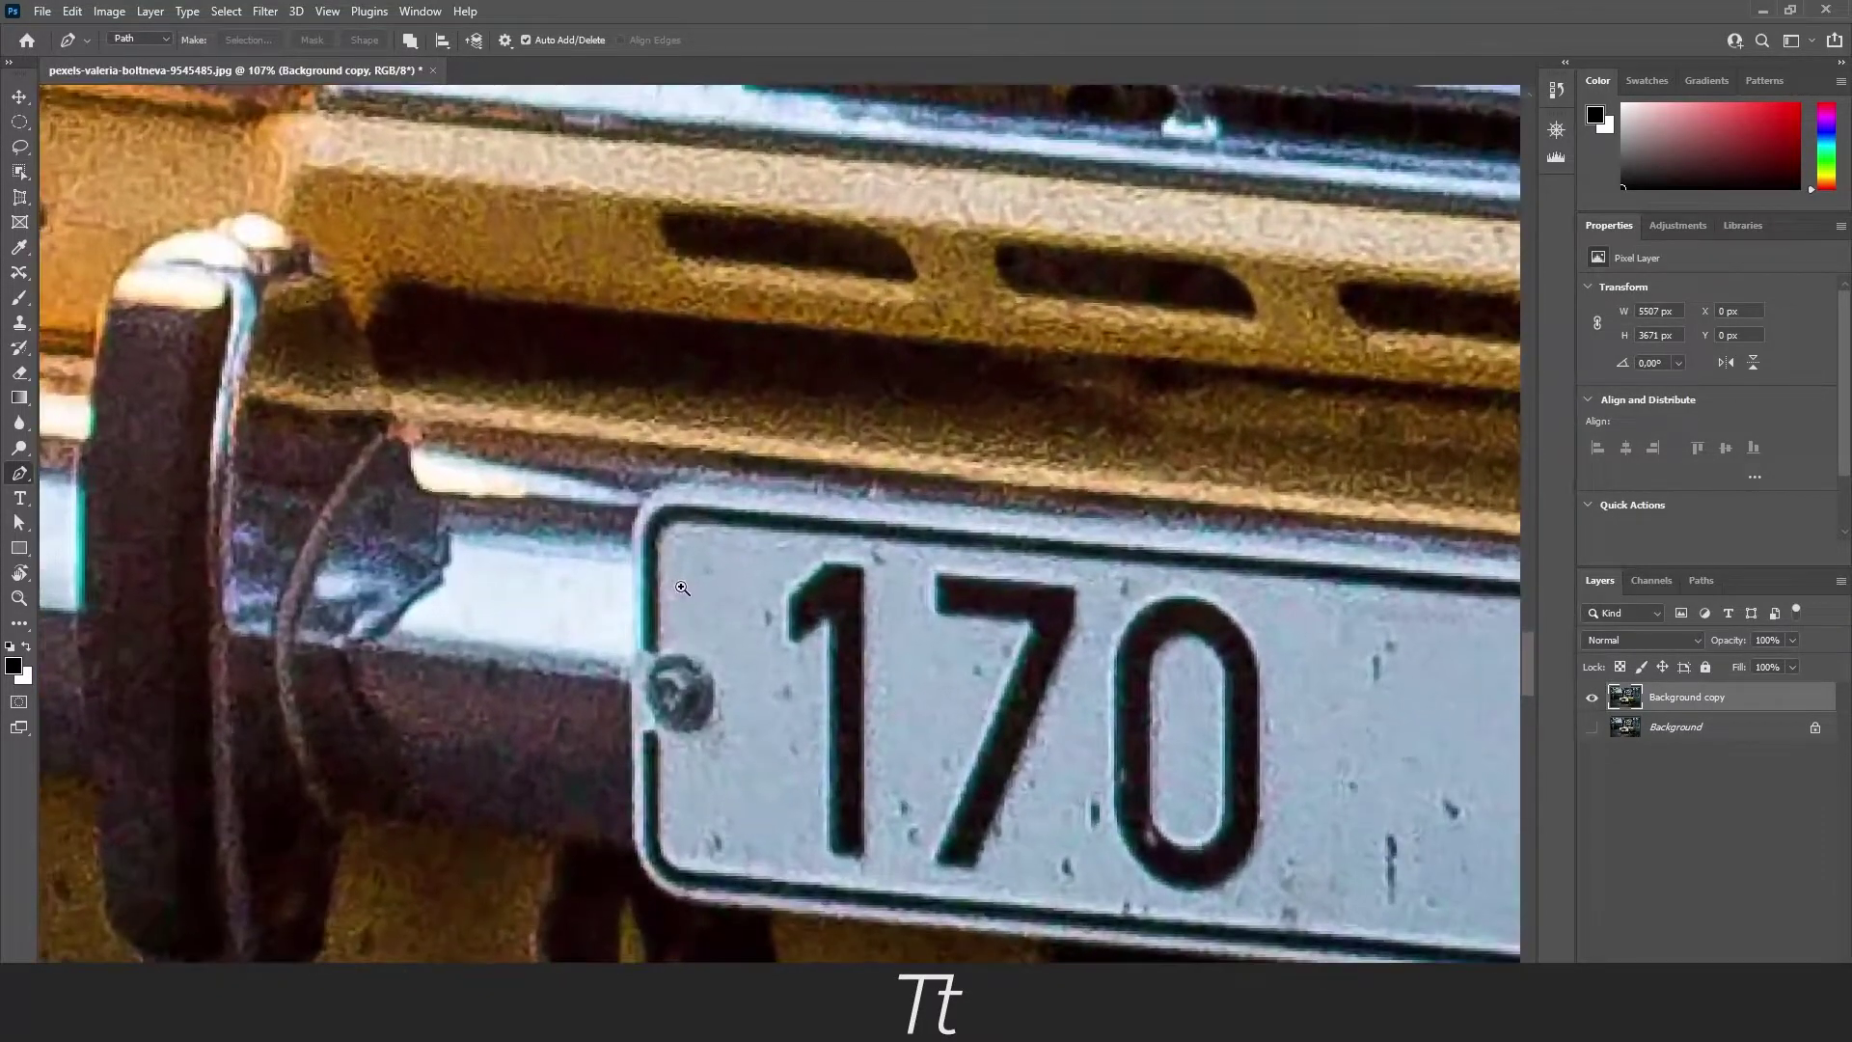
pyautogui.click(632, 649)
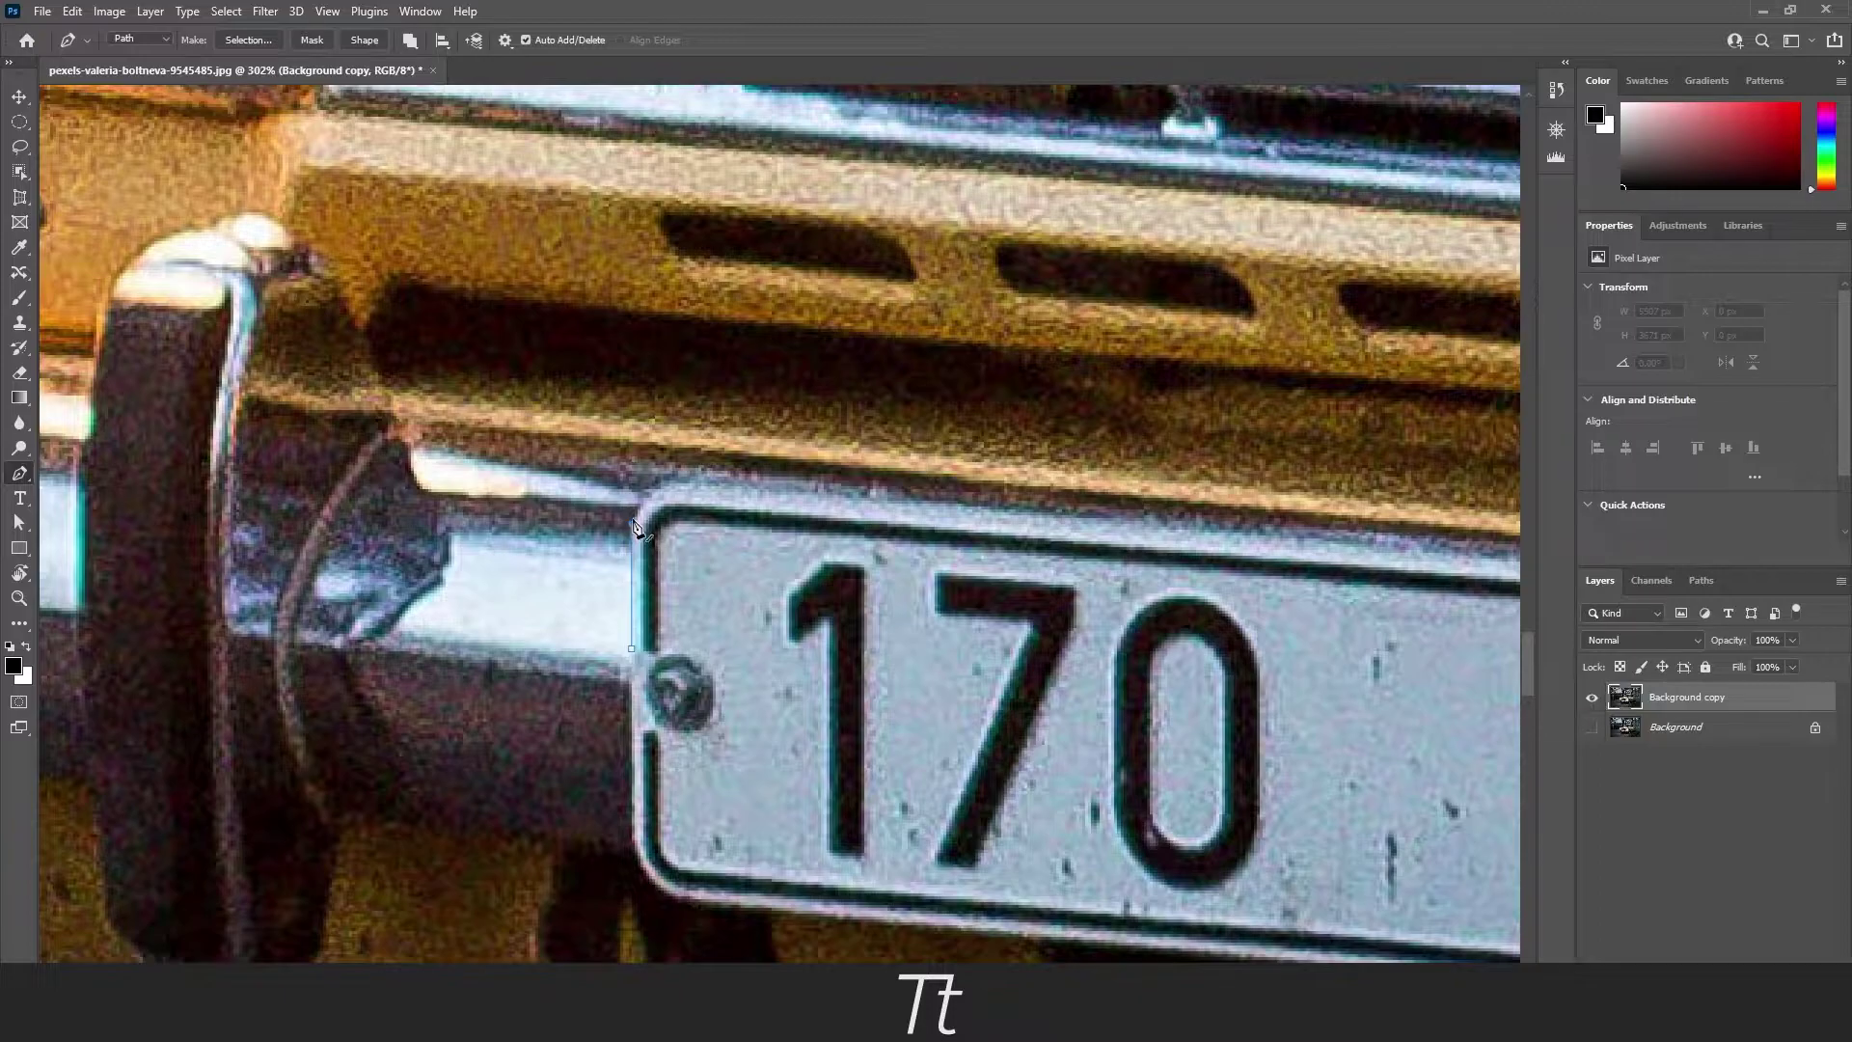
pyautogui.click(632, 508)
pyautogui.moveTo(684, 487); pyautogui.dragTo(701, 491)
pyautogui.scroll(-6, 701, 491)
pyautogui.scroll(5, 1177, 516)
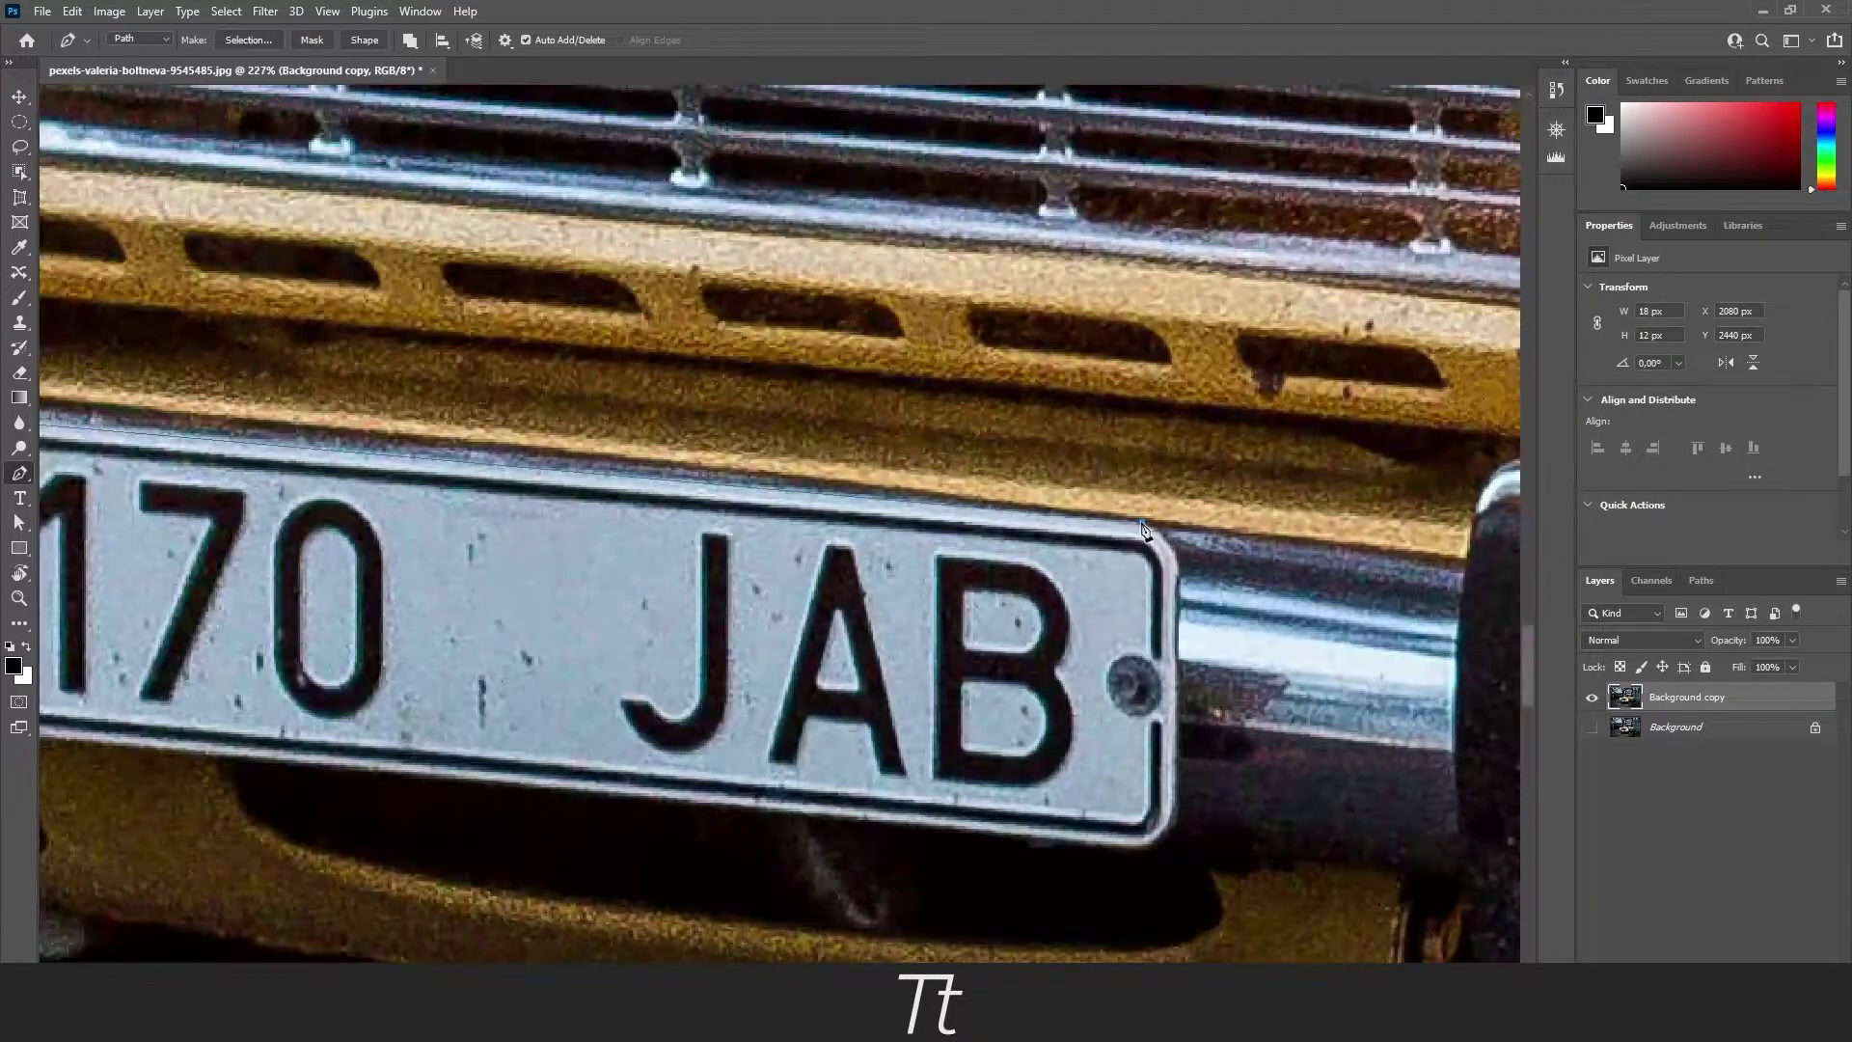
# - Anchor the plate's top-right and bottom-right corners, then close the path on the first anchor
pyautogui.moveTo(1142, 521); pyautogui.dragTo(1177, 603)
pyautogui.moveTo(1184, 707); pyautogui.dragTo(1155, 541)
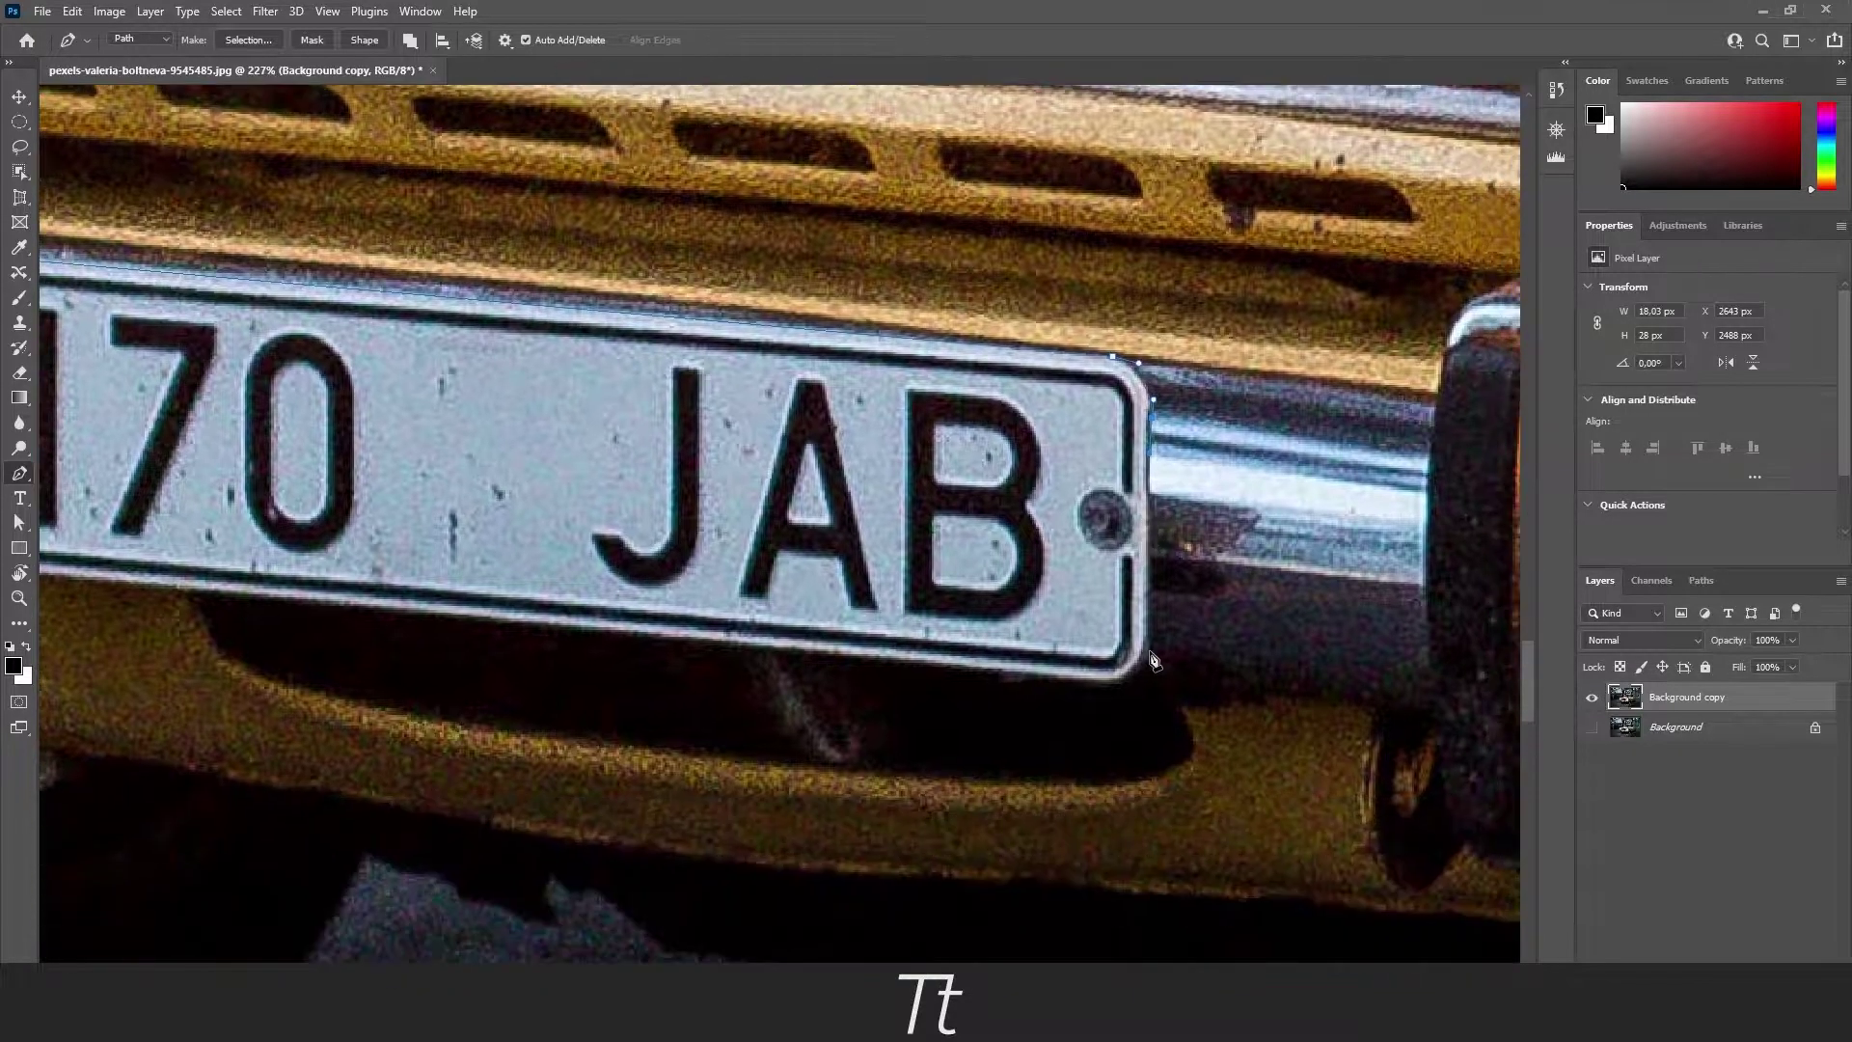
pyautogui.moveTo(1147, 647); pyautogui.dragTo(1026, 678)
pyautogui.hscroll(-8, 1027, 682)
pyautogui.moveTo(655, 615); pyautogui.dragTo(633, 614)
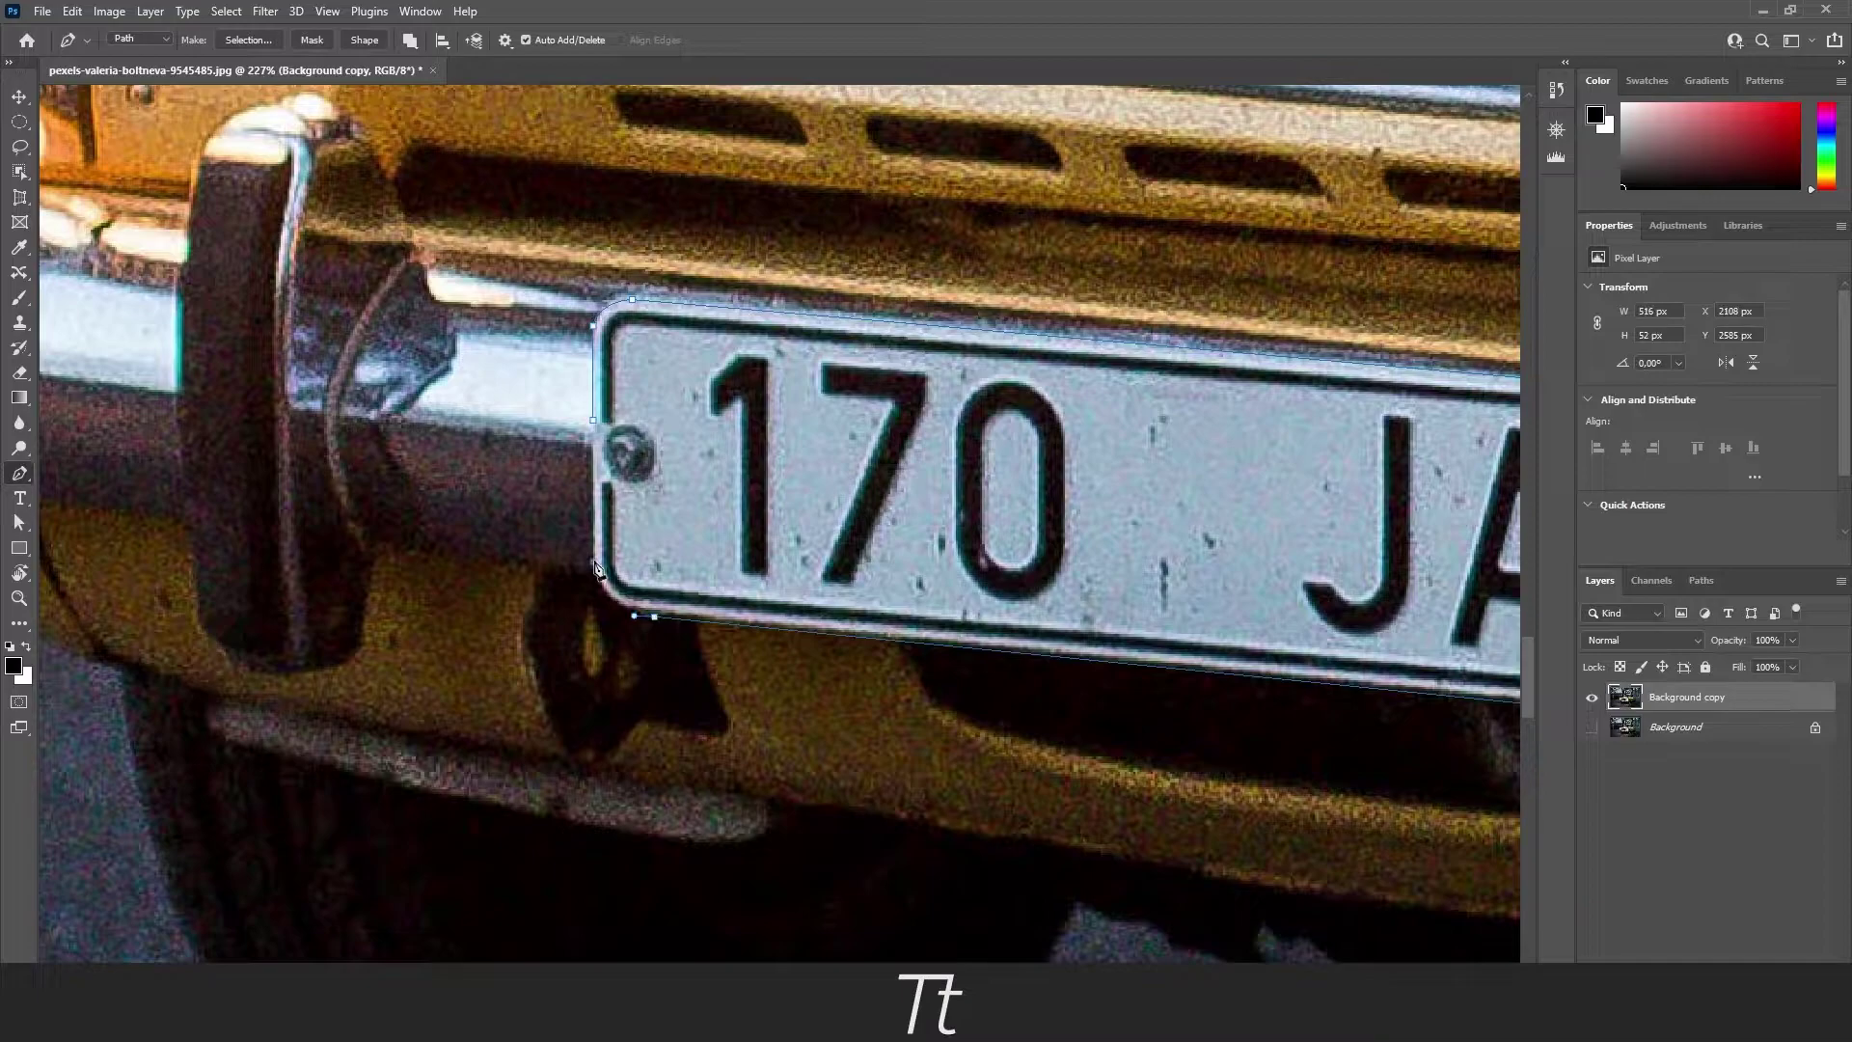
pyautogui.click(593, 420)
pyautogui.scroll(-3, 592, 419)
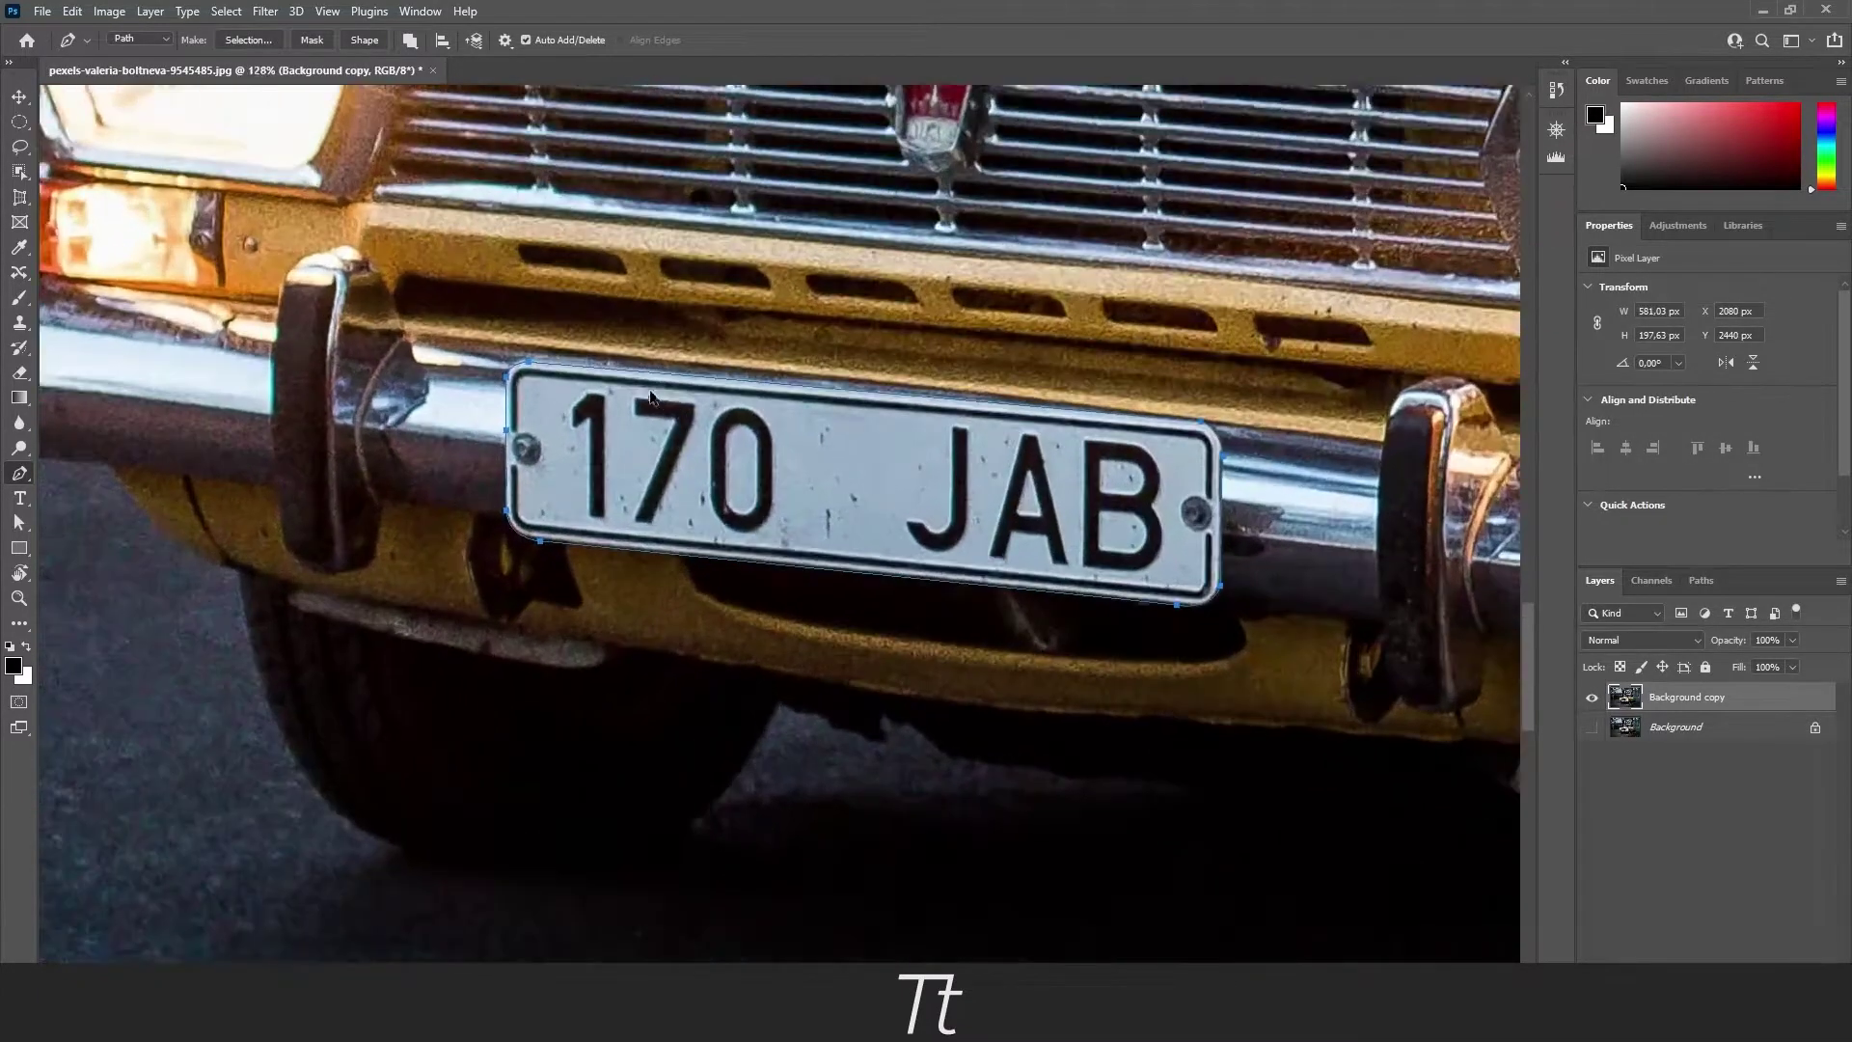
pyautogui.scroll(1, 709, 352)
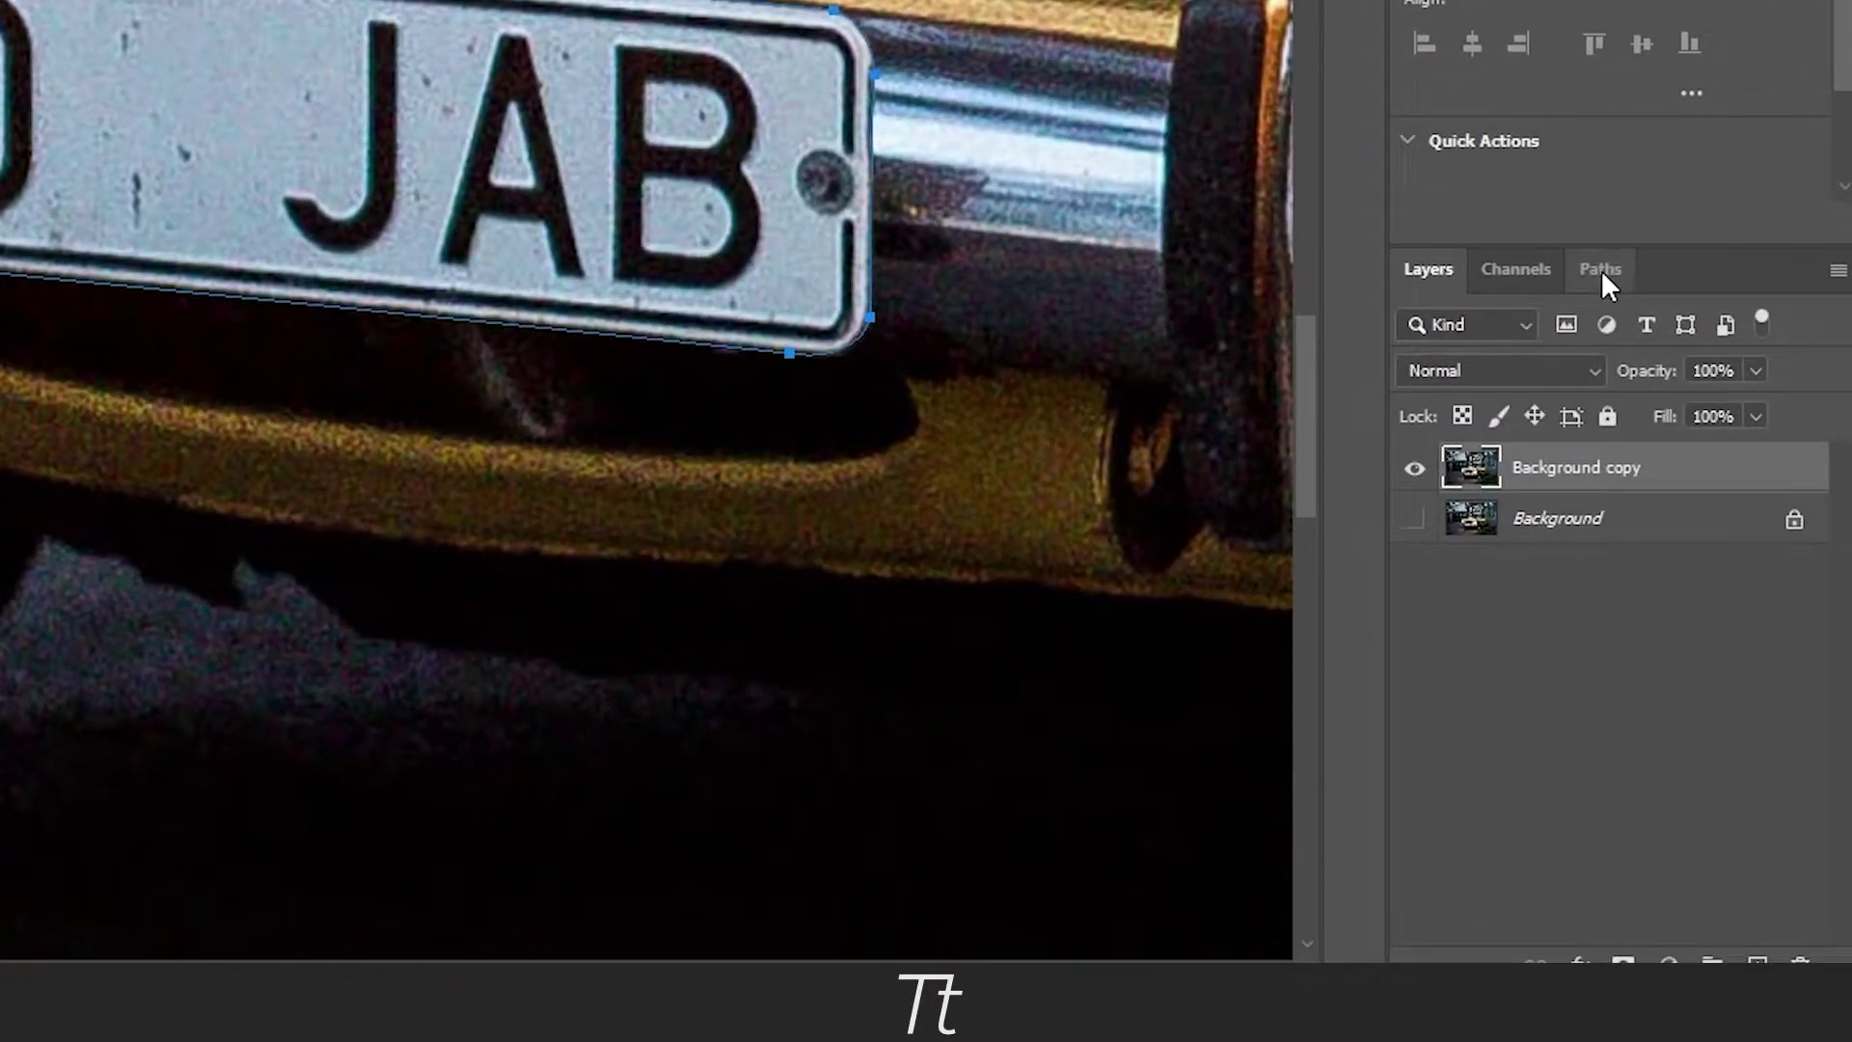
# - Load the Work Path from the Paths panel as a selection around the 170 JAB plate
pyautogui.click(1600, 270)
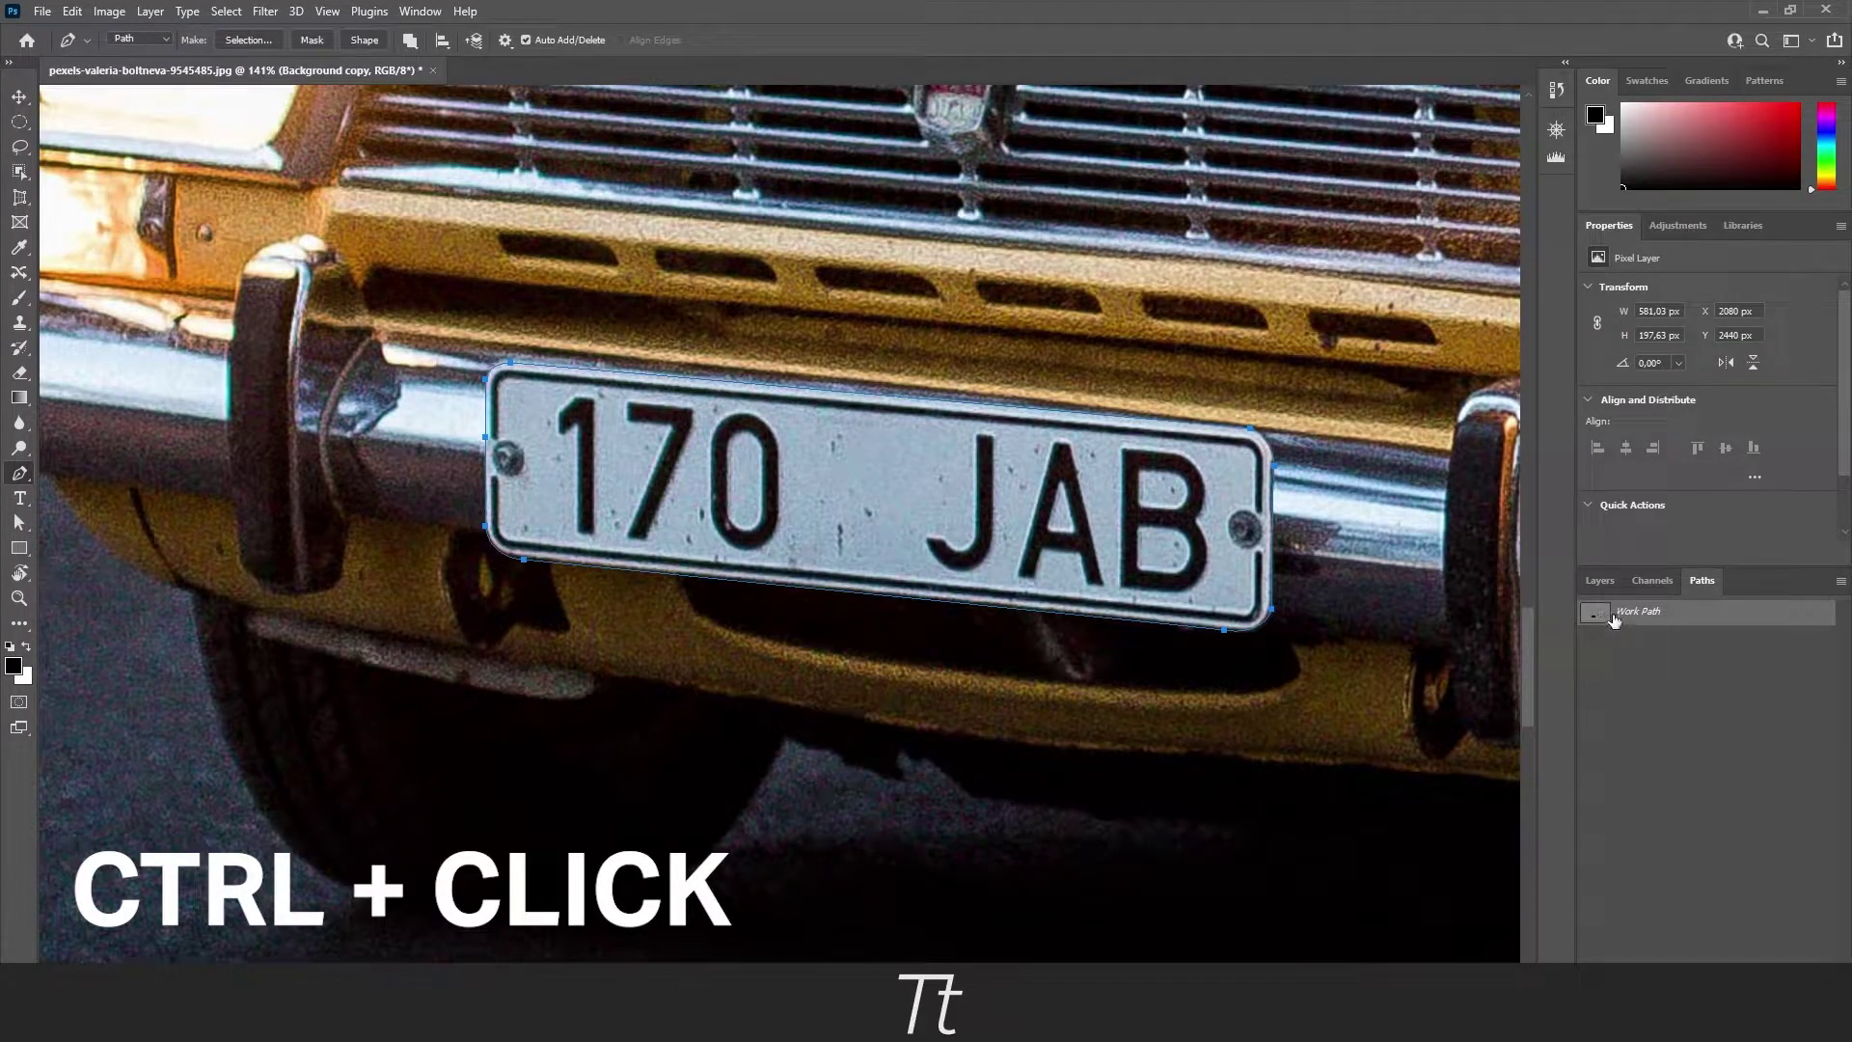
pyautogui.keyDown('ctrl'); pyautogui.click(1602, 620); pyautogui.keyUp('ctrl')
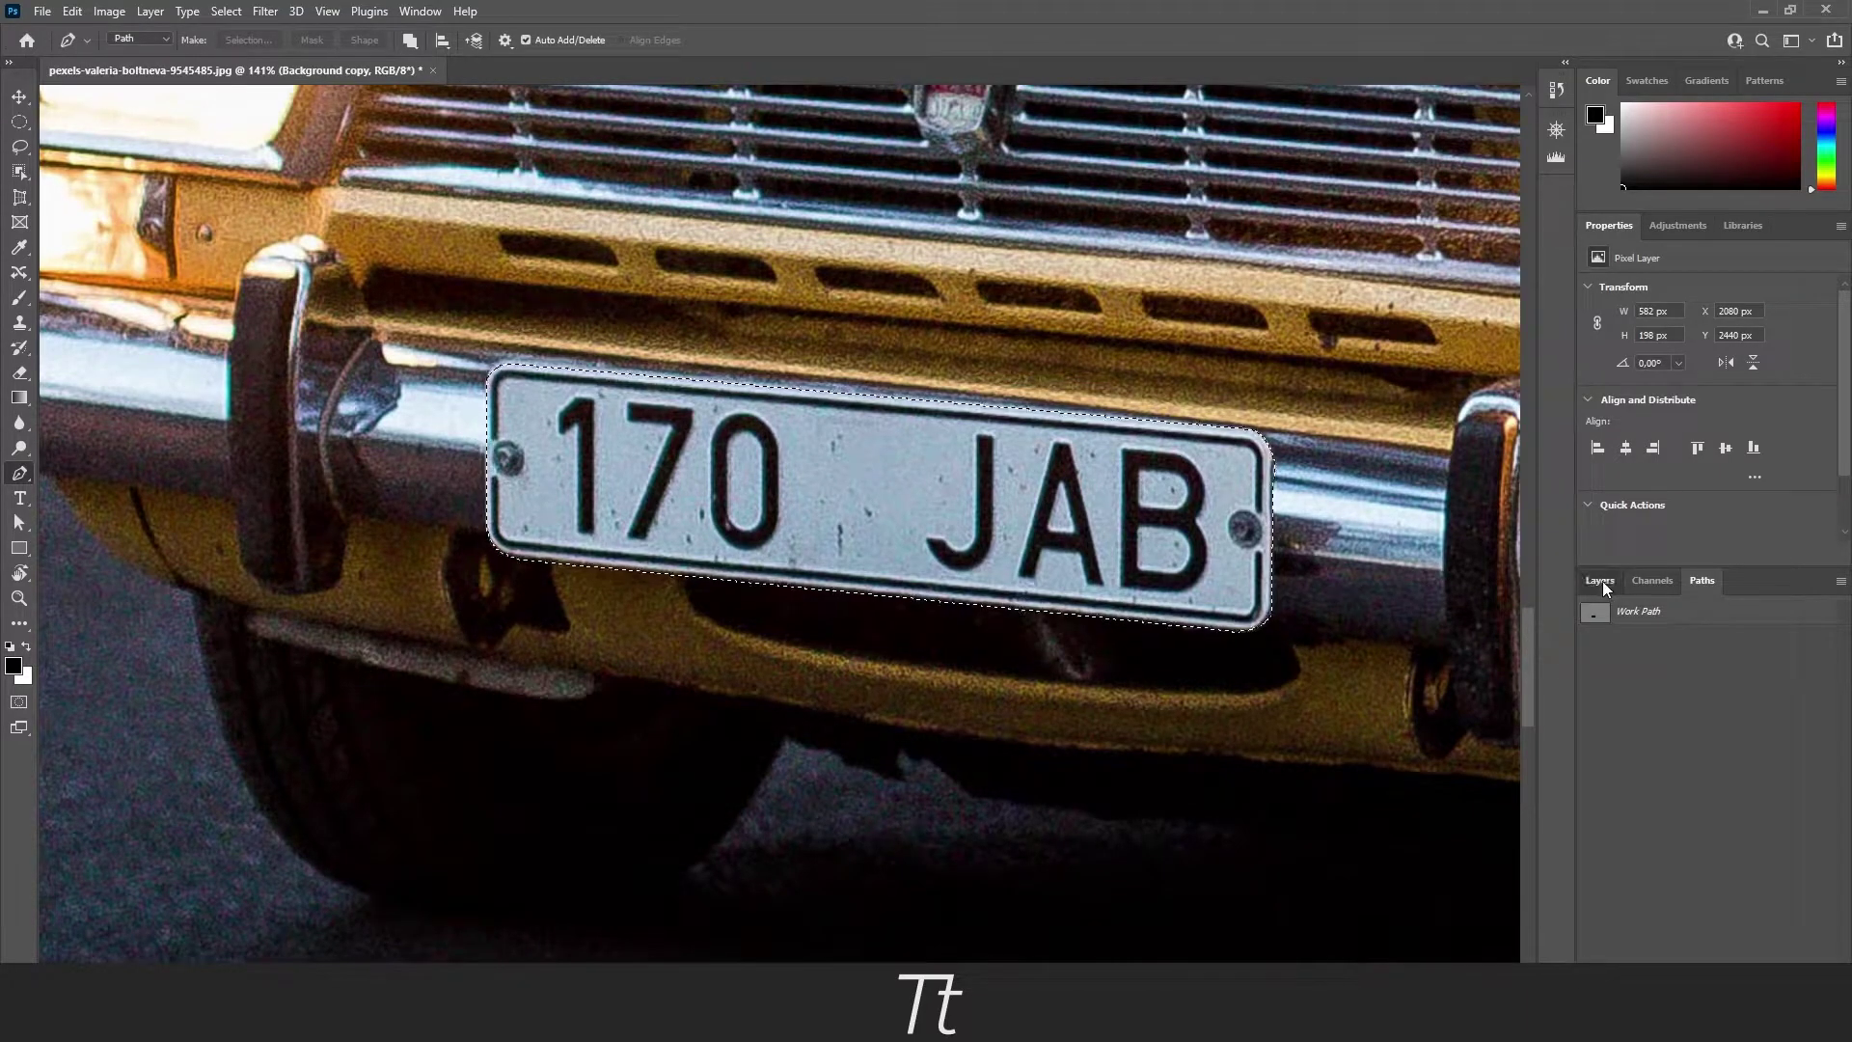
pyautogui.click(1601, 581)
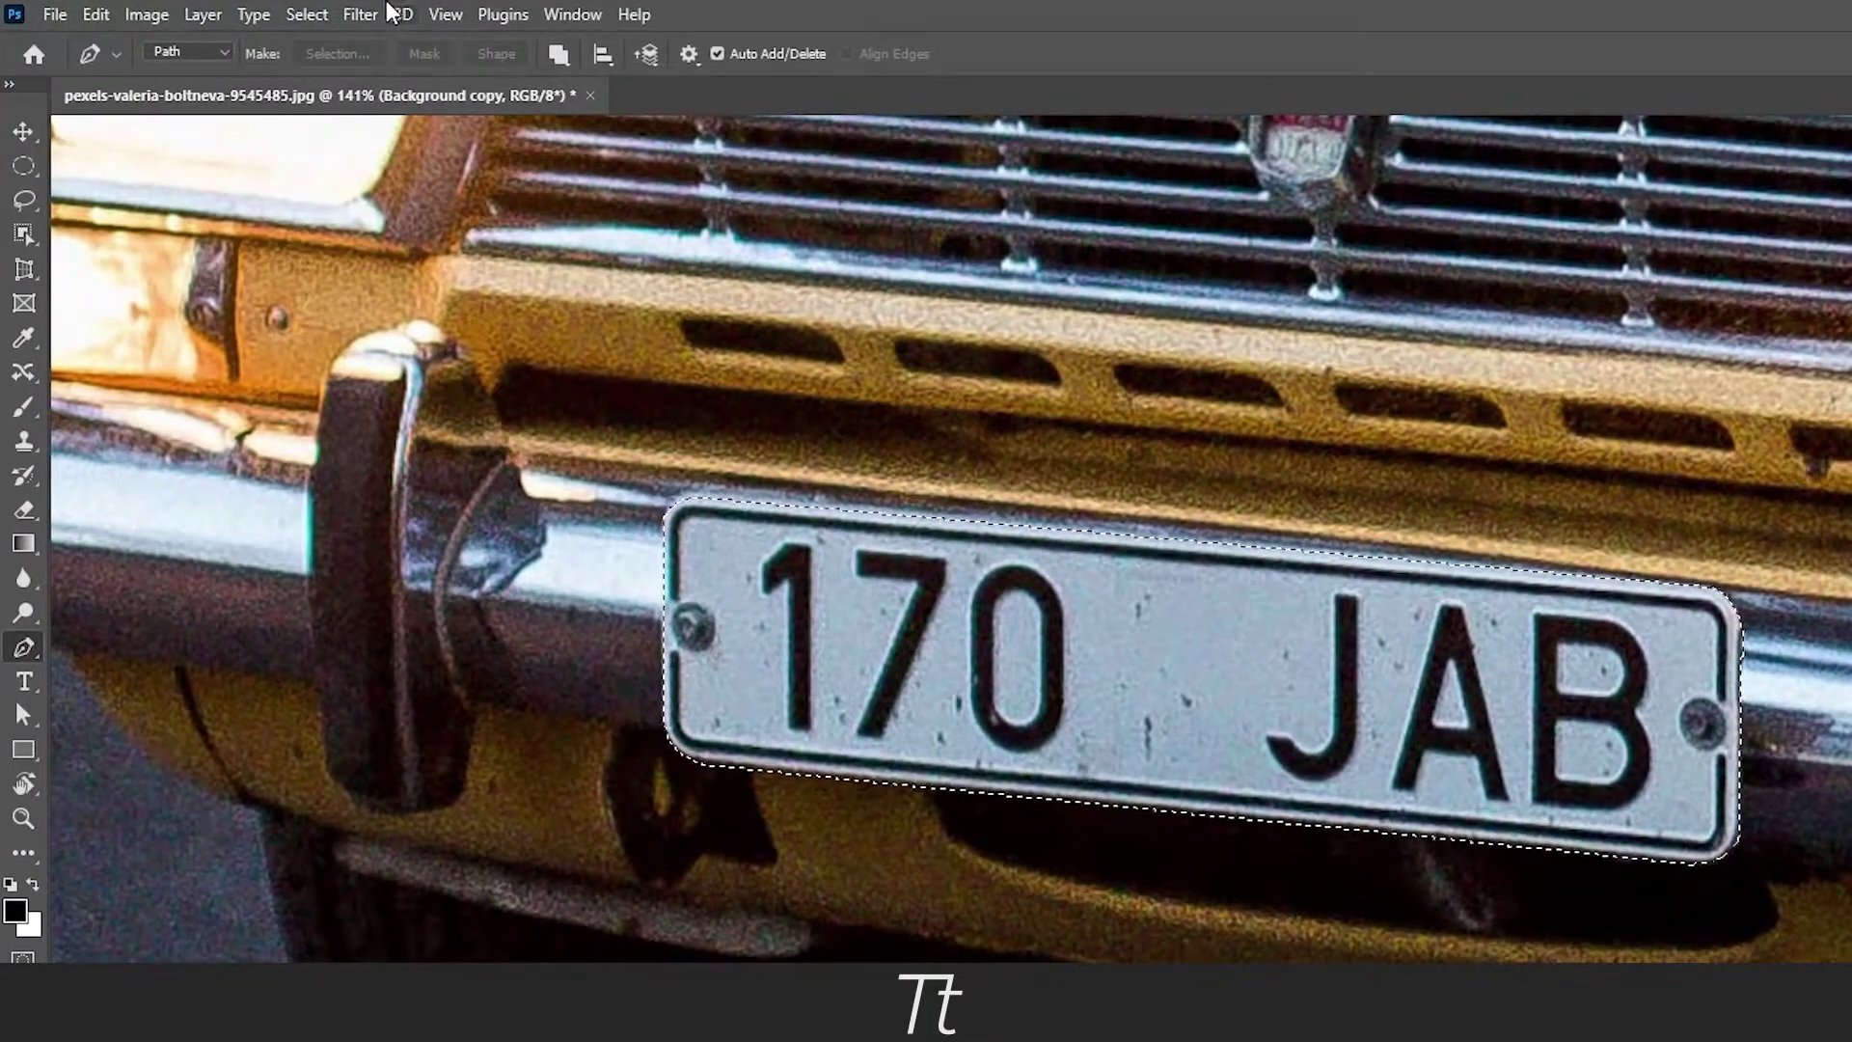
# - Apply Filter > Pixelate > Mosaic with Cell Size 18 to the plate and zoom out to fit
pyautogui.click(274, 10)
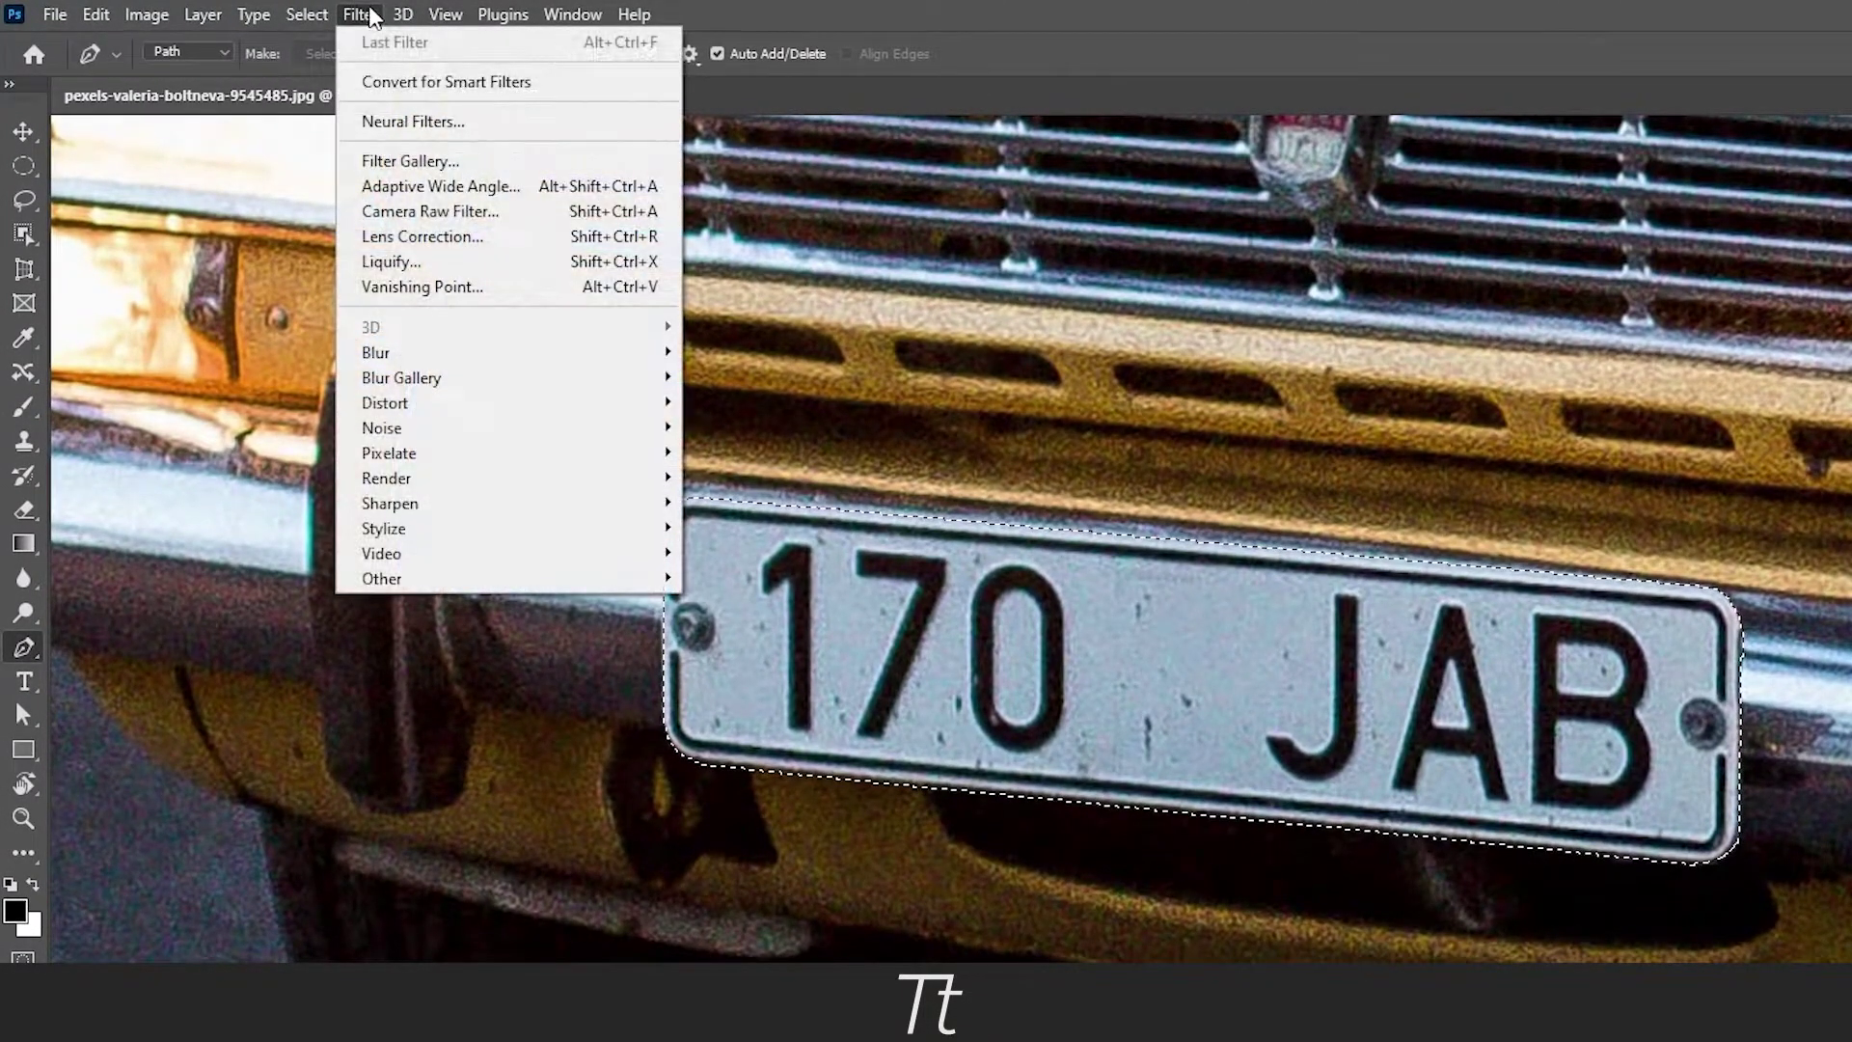
pyautogui.moveTo(382, 461)
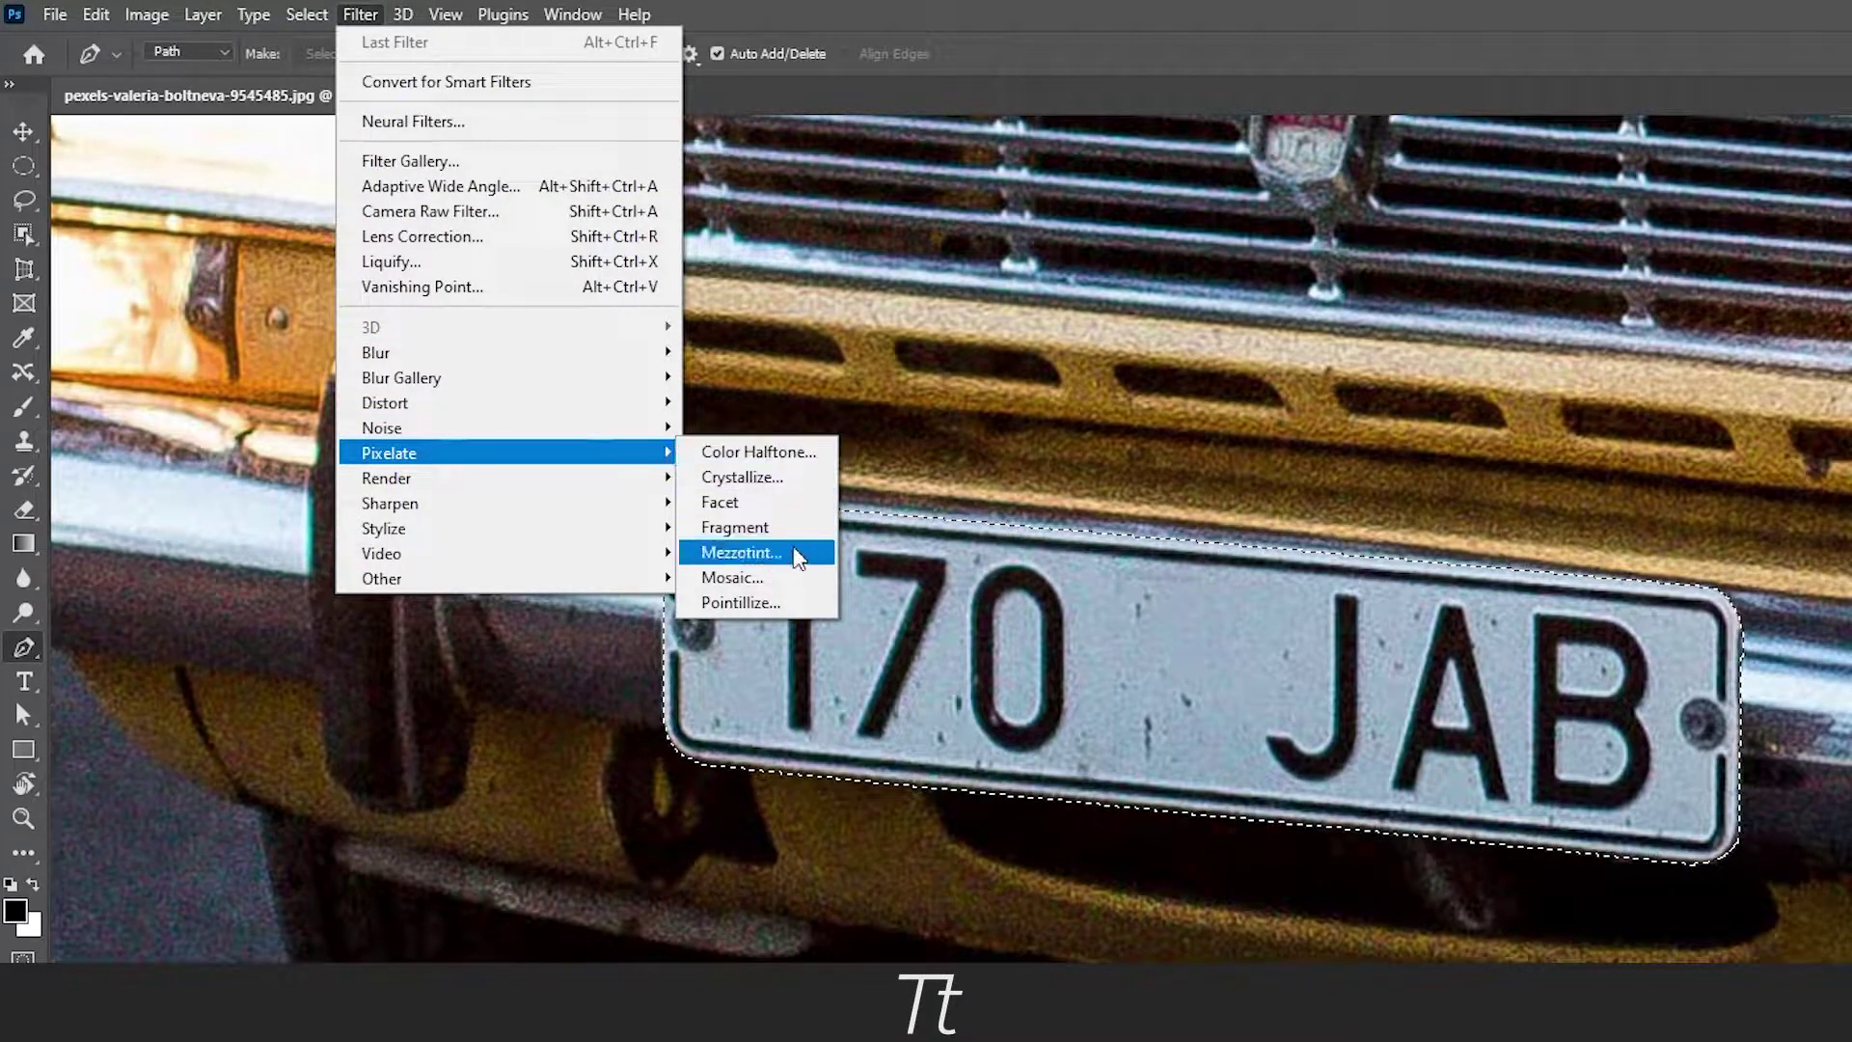
pyautogui.click(750, 575)
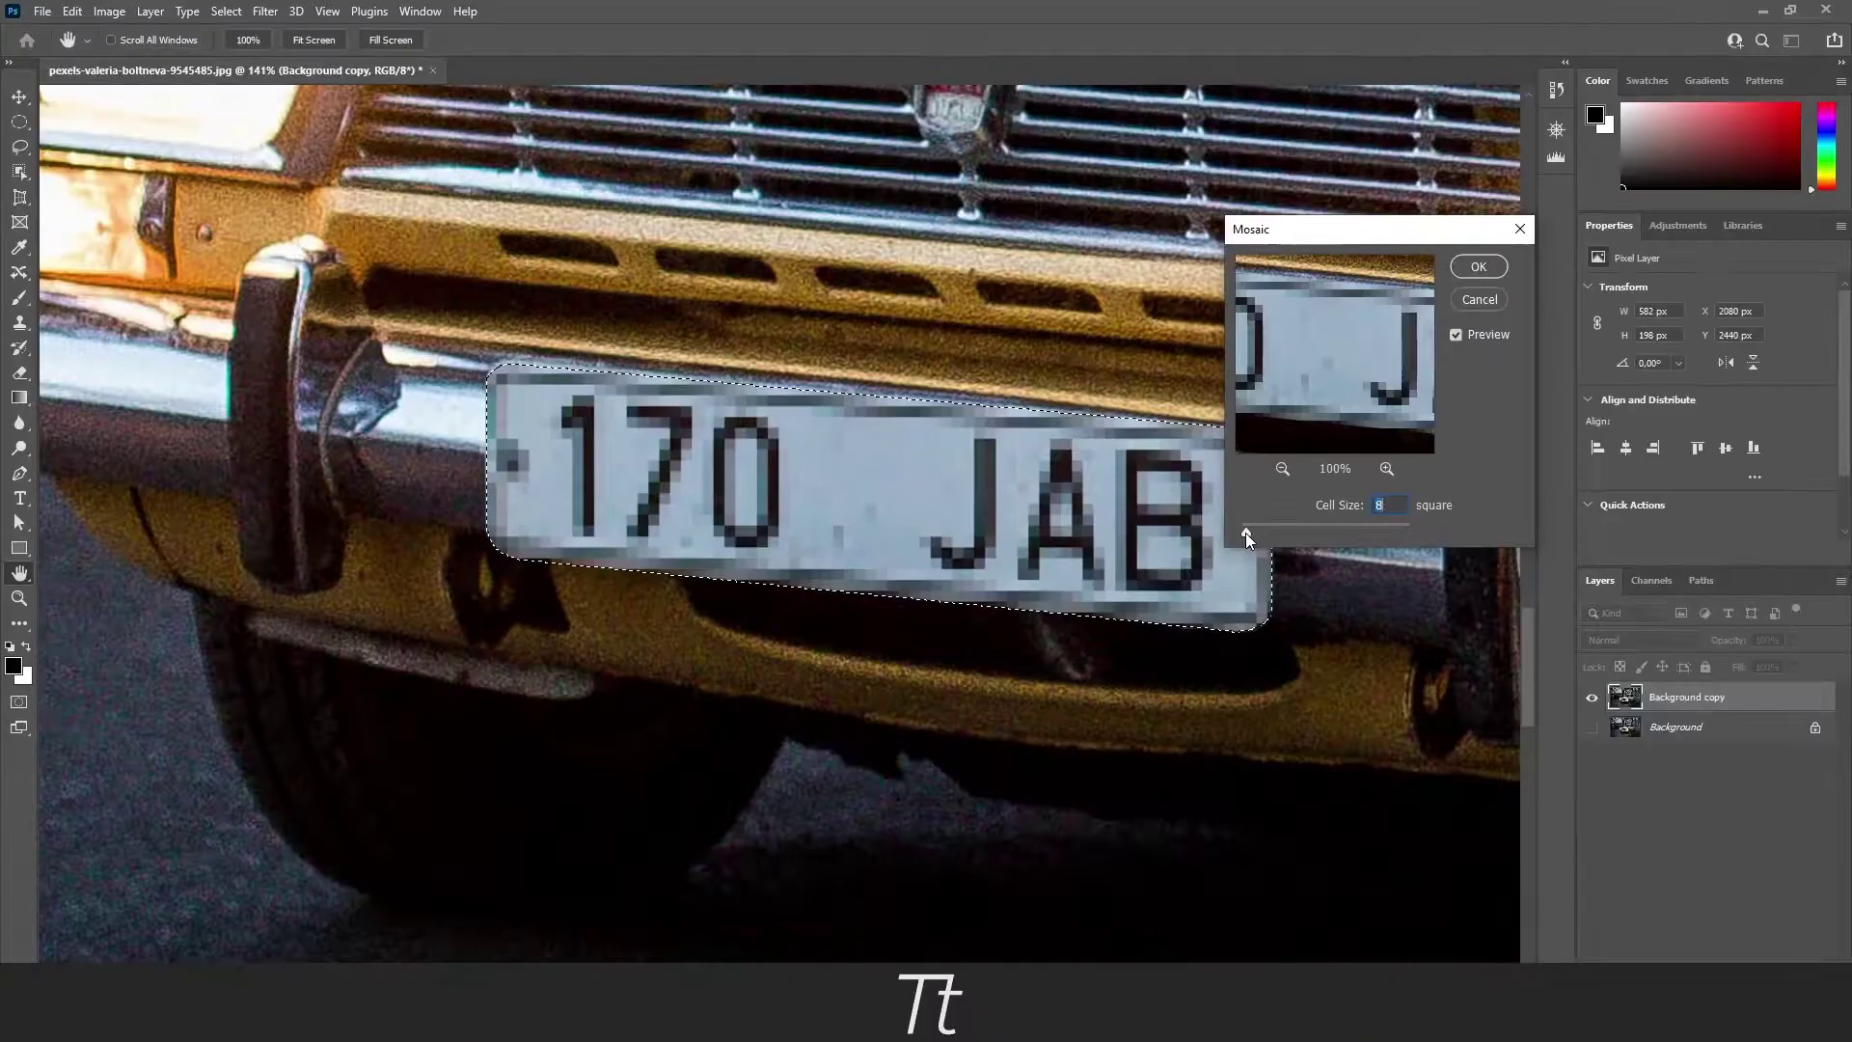
pyautogui.moveTo(1246, 532); pyautogui.dragTo(1254, 537)
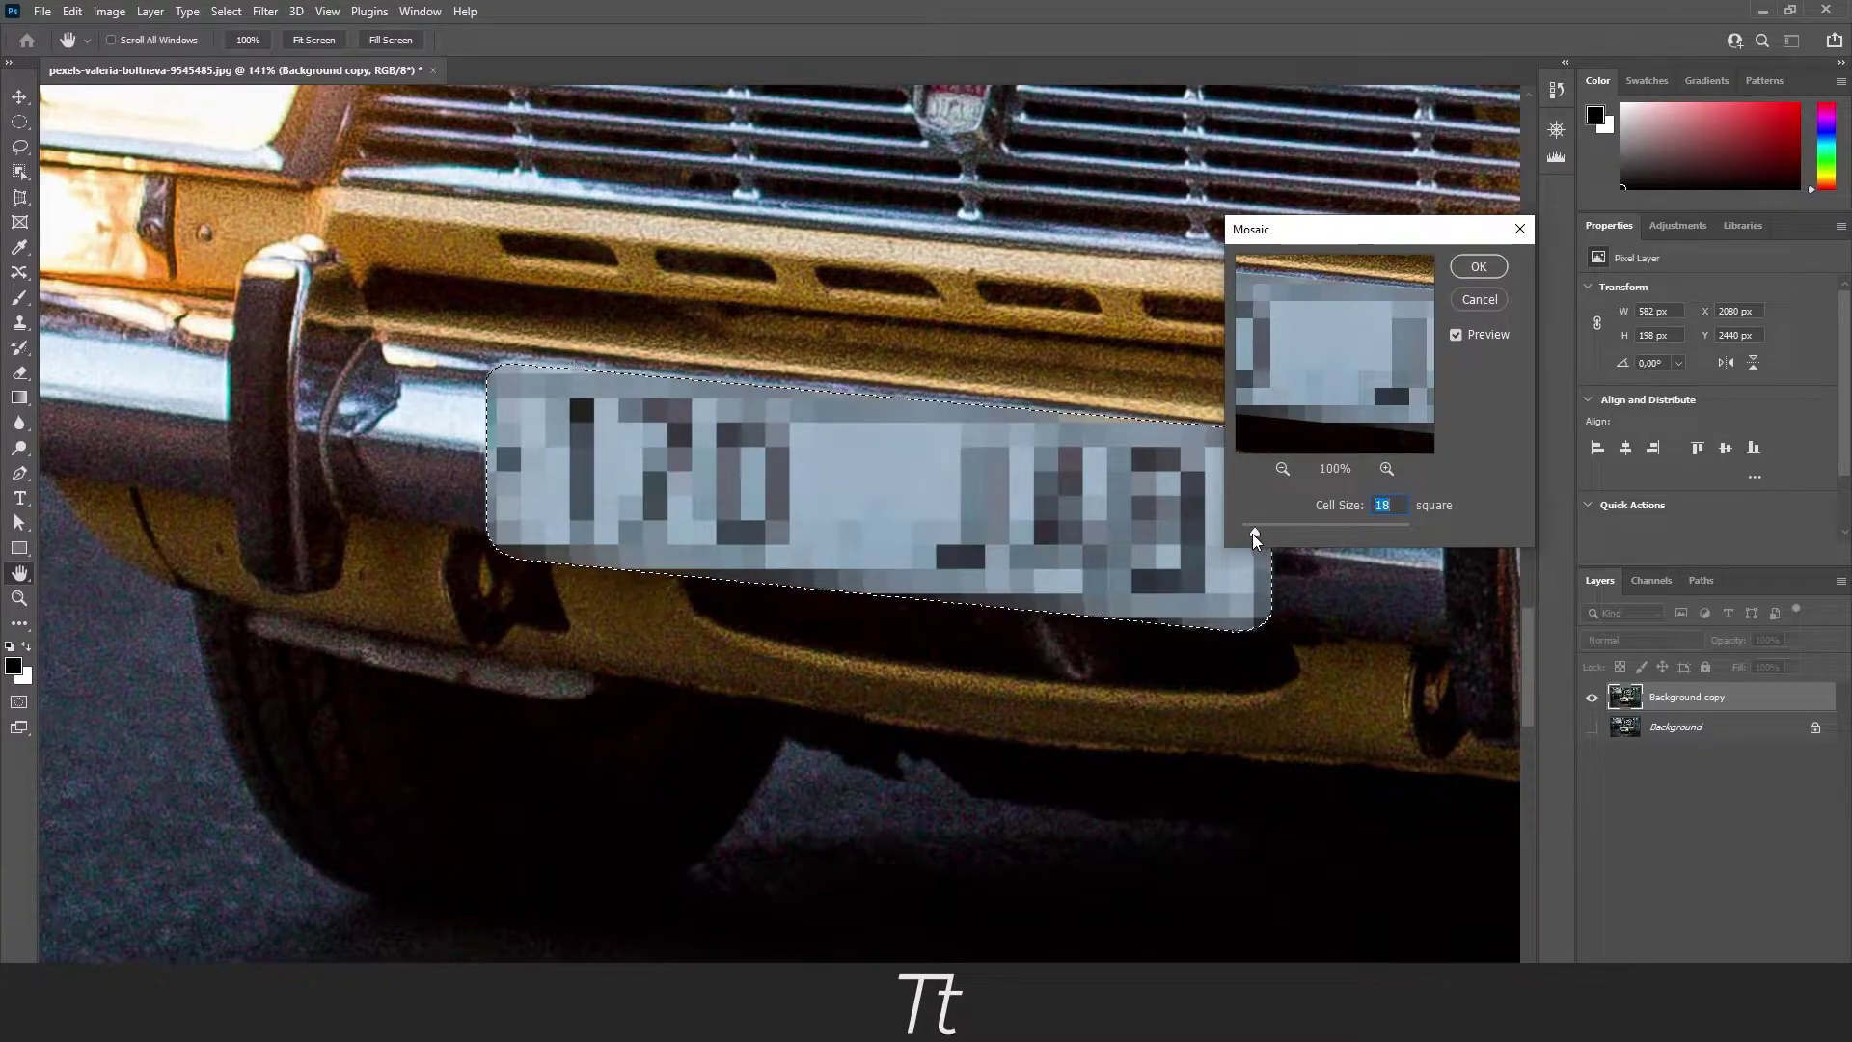
pyautogui.click(1477, 268)
pyautogui.press('p')
pyautogui.hotkey('ctrl', '0')
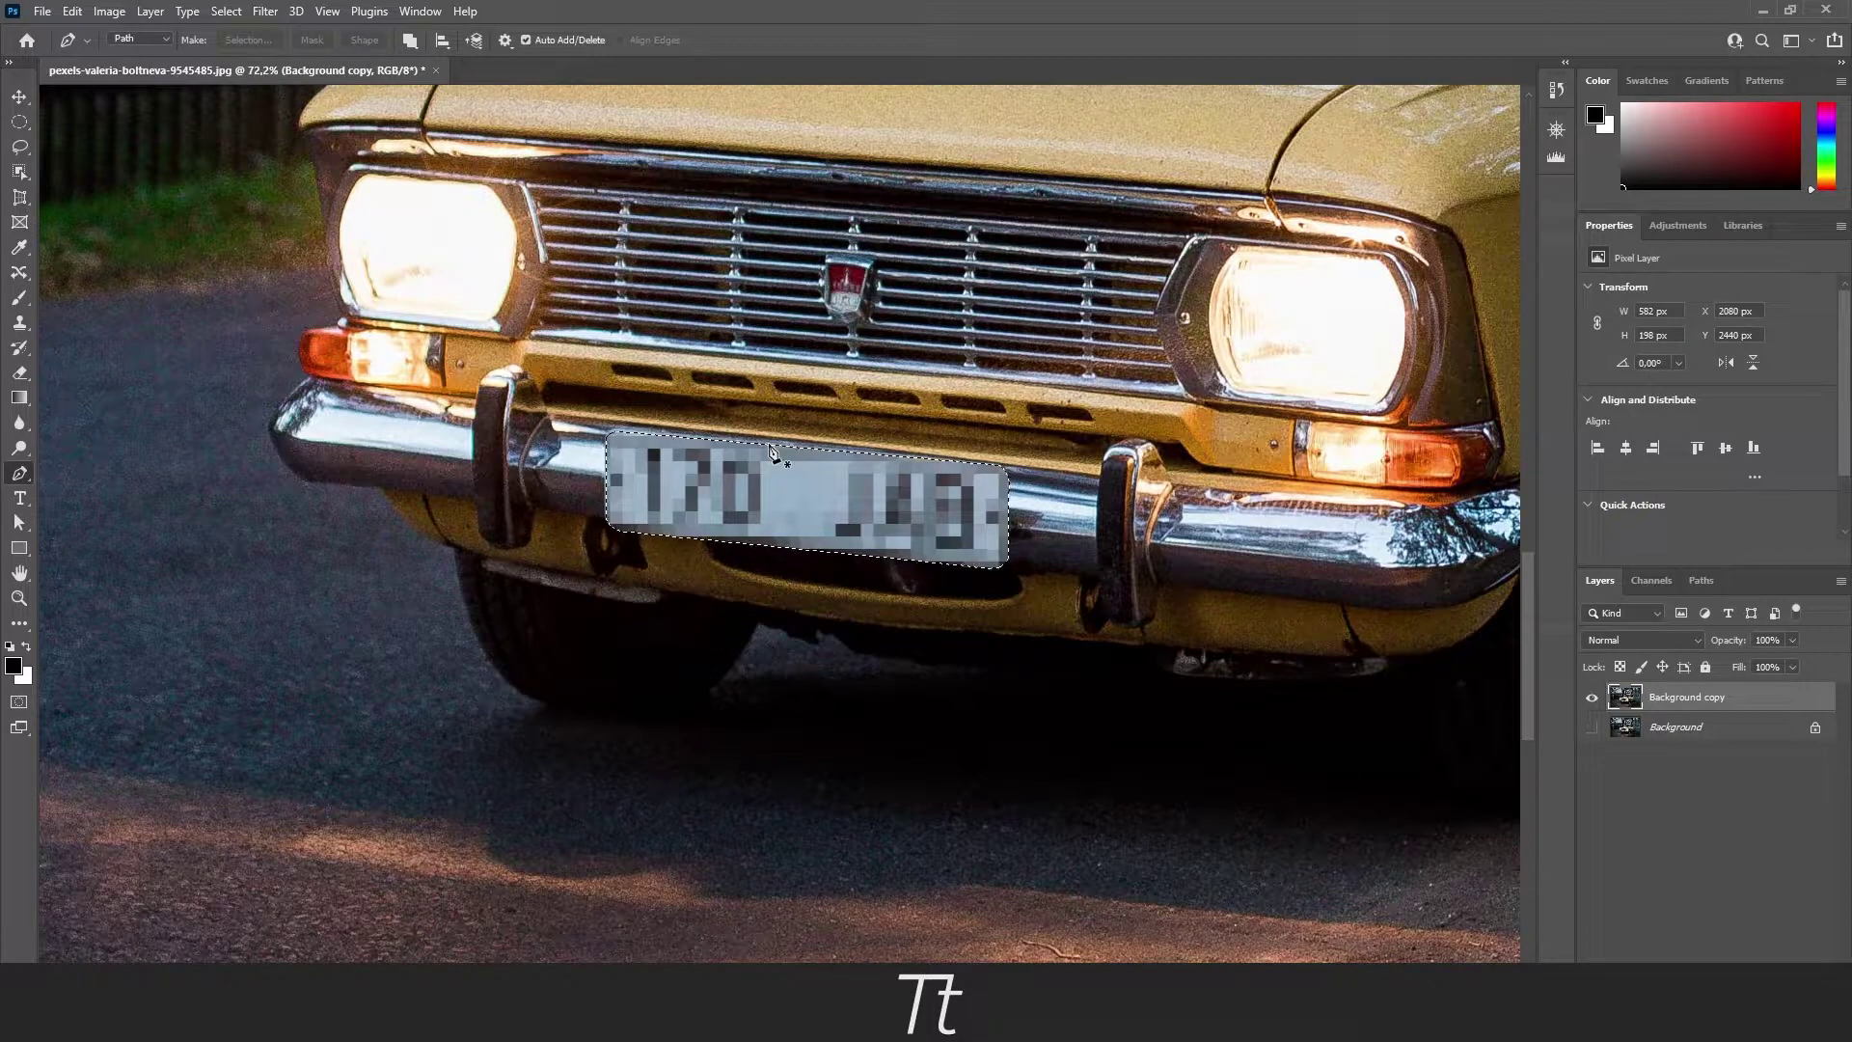
pyautogui.hotkey('ctrl', 'd')
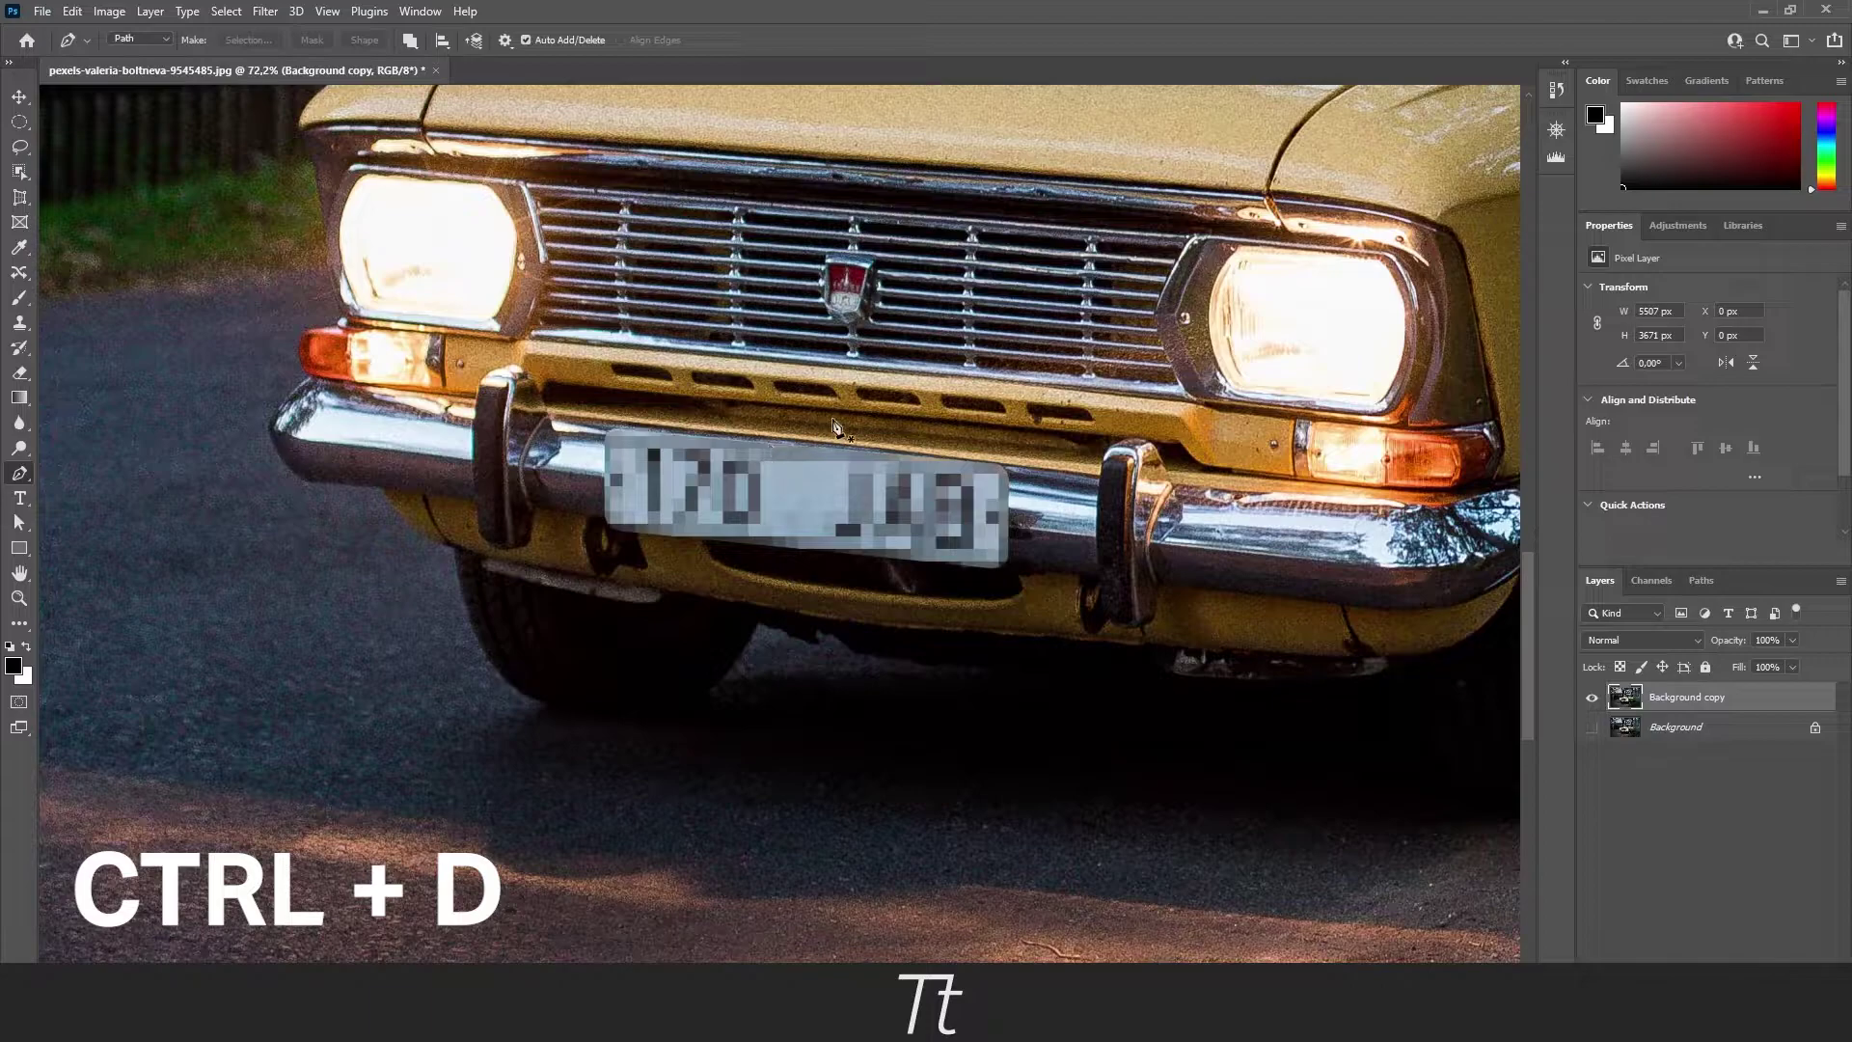
pyautogui.scroll(-3, 873, 421)
pyautogui.scroll(-5, 868, 419)
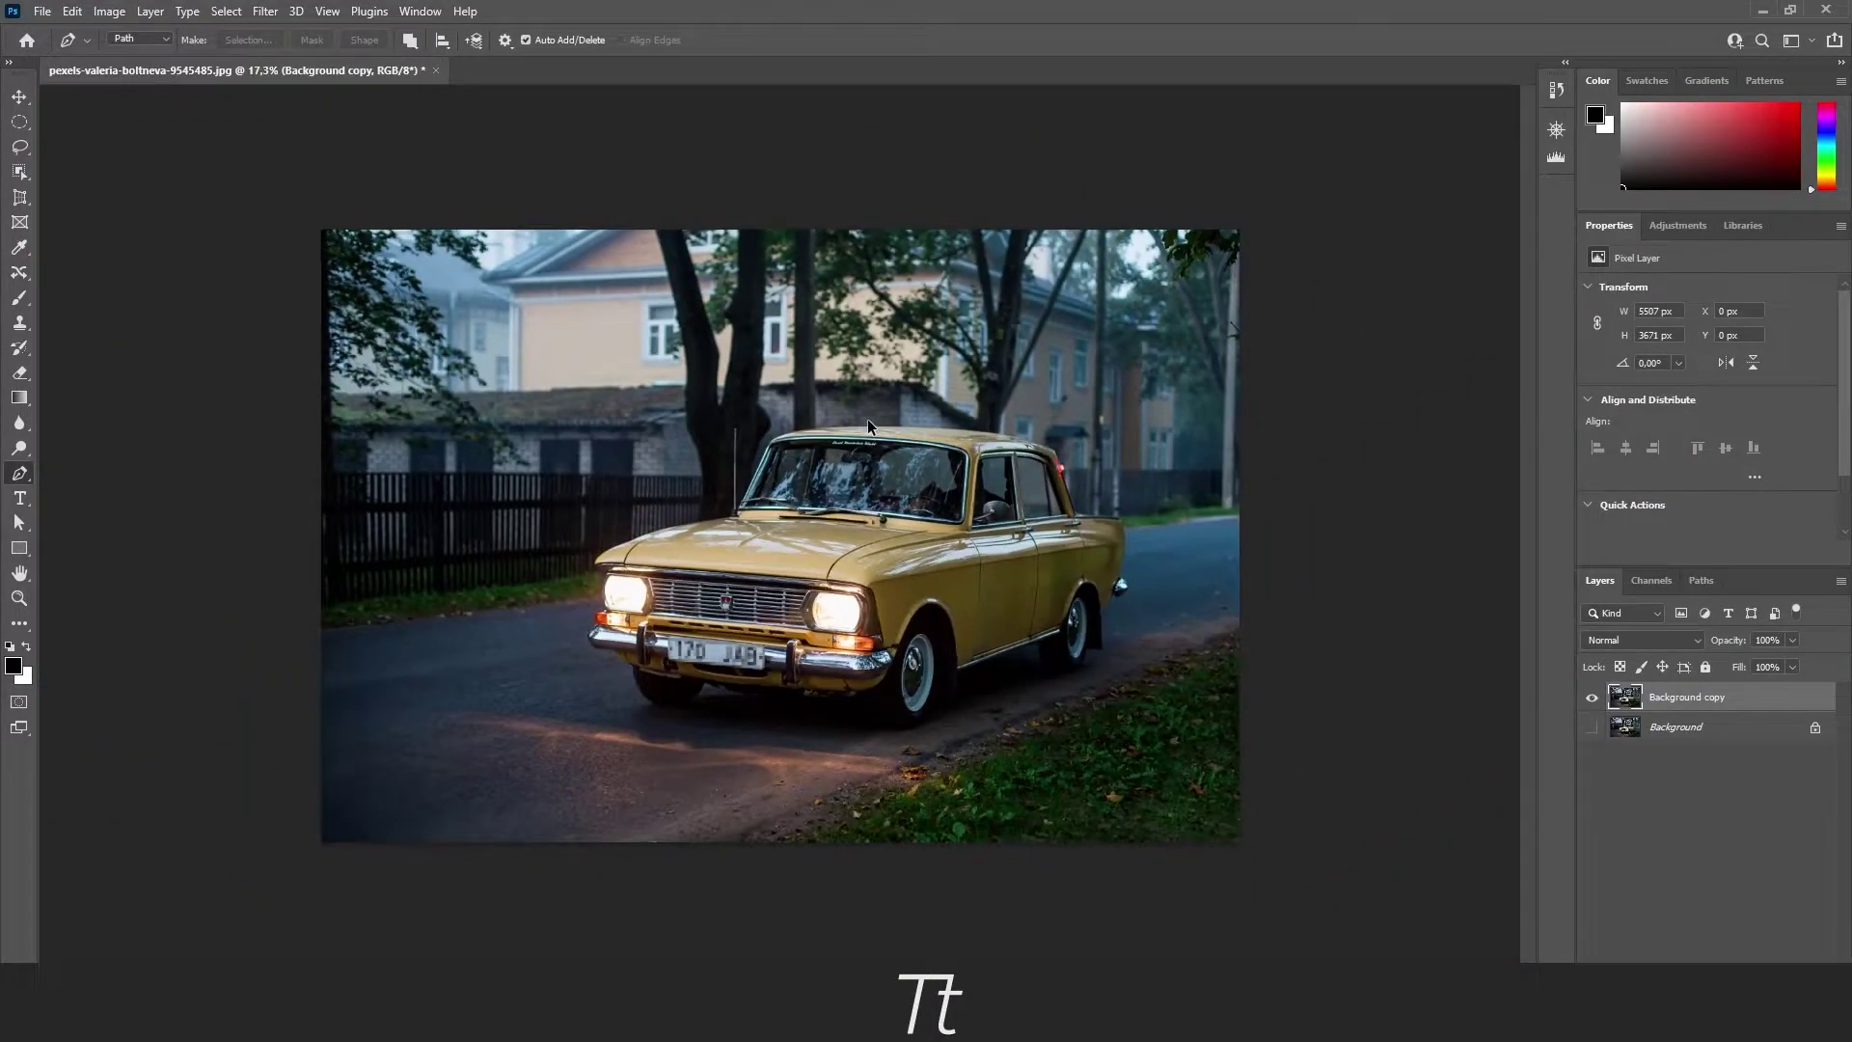
pyautogui.scroll(1, 967, 675)
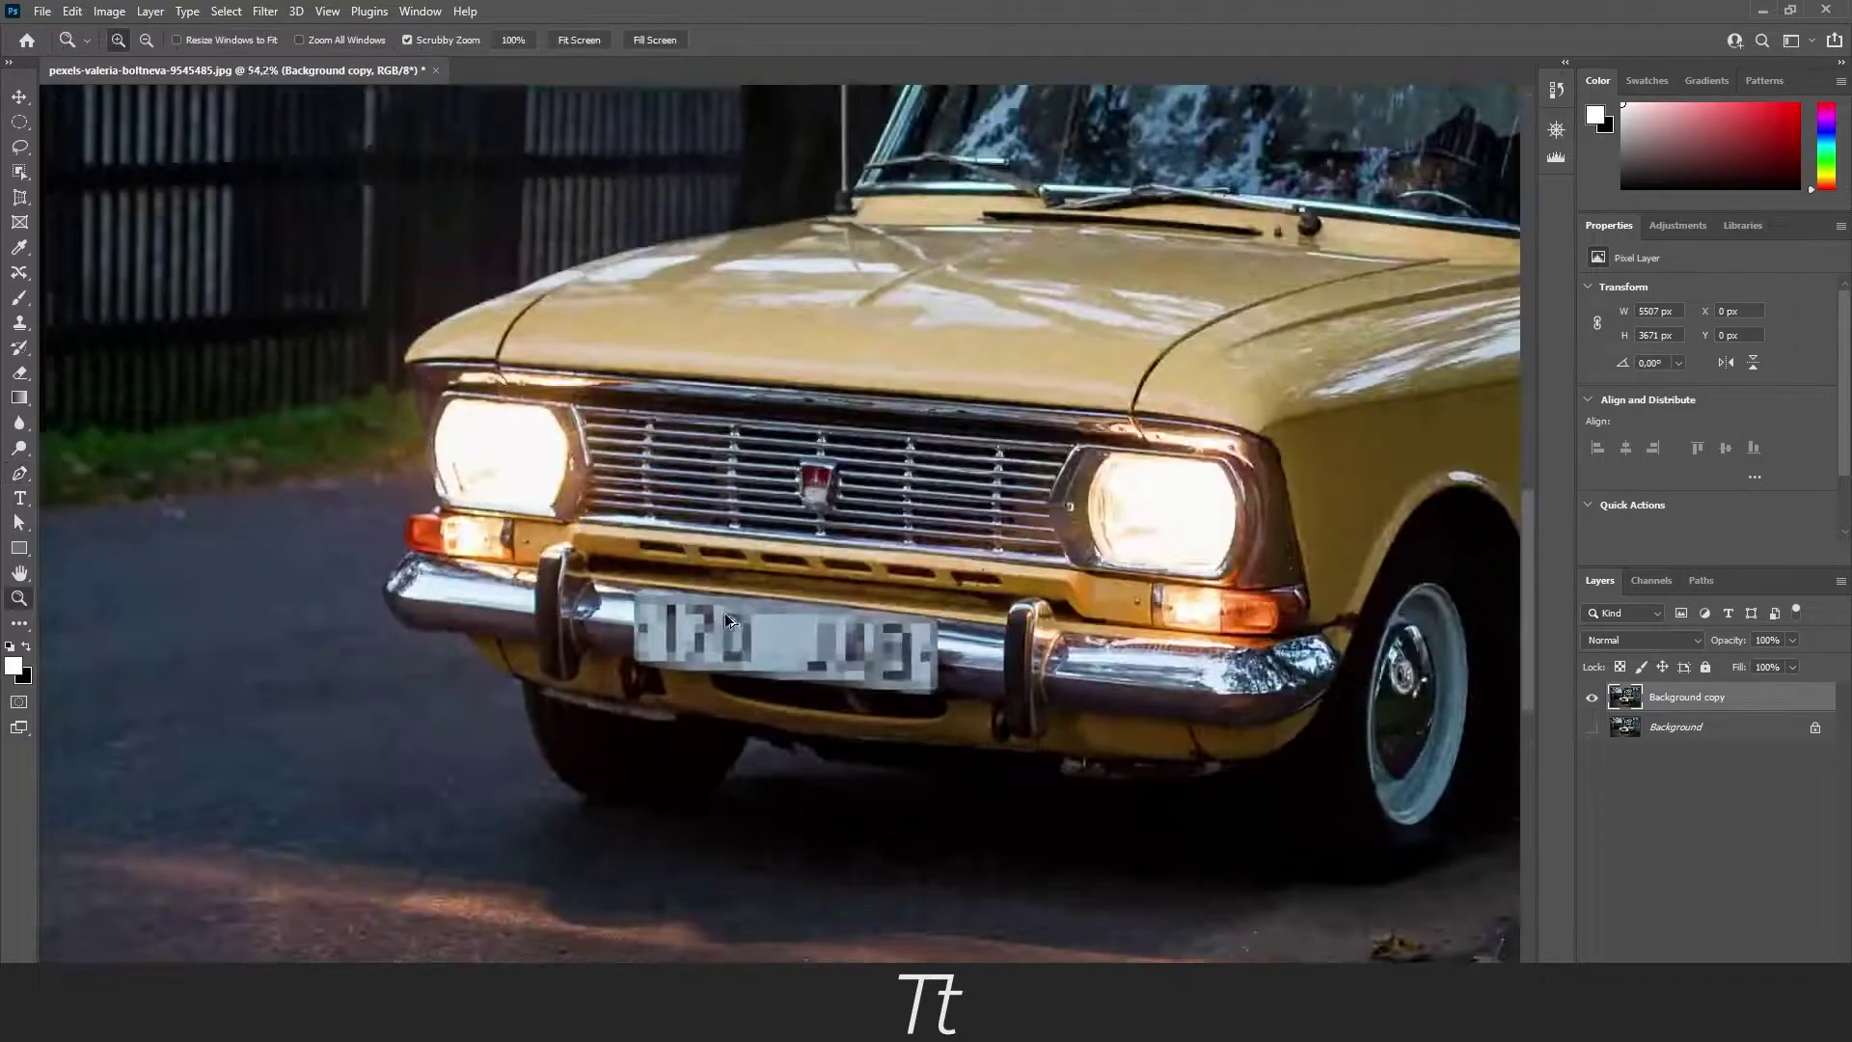
pyautogui.scroll(-3, 726, 613)
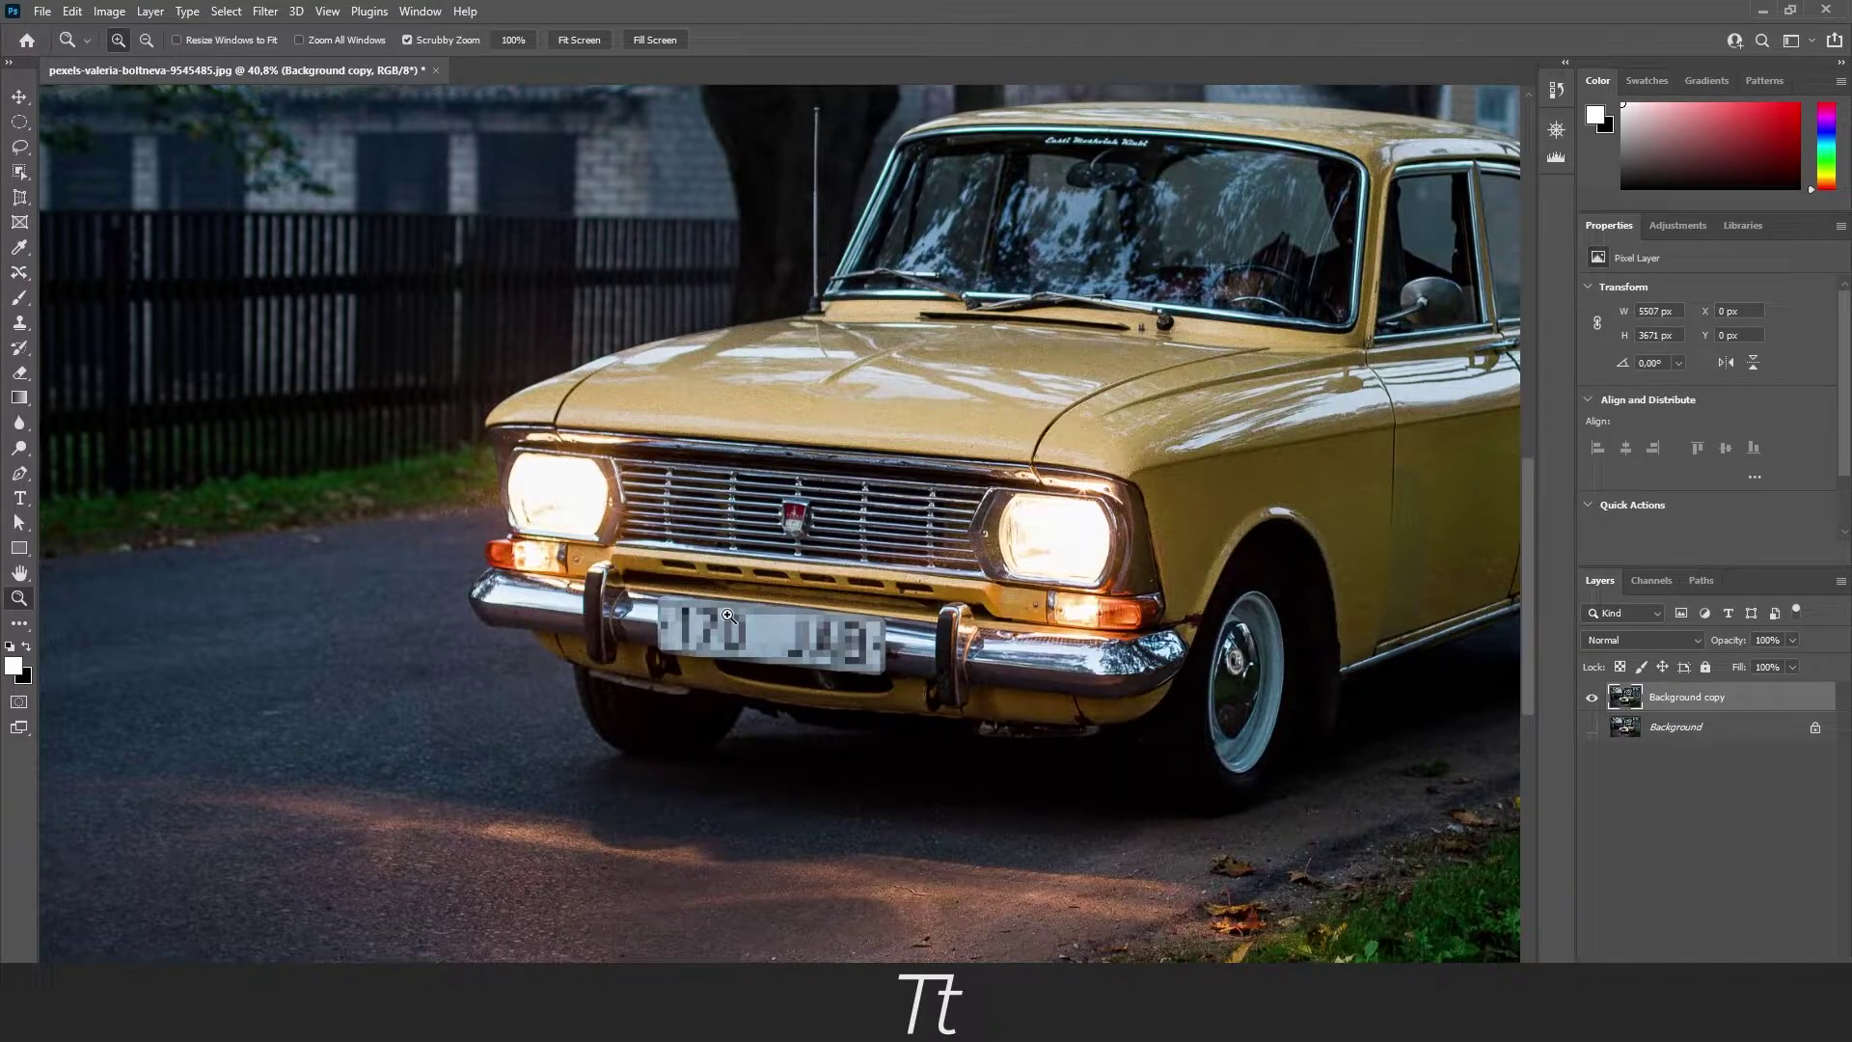
pyautogui.press('v')
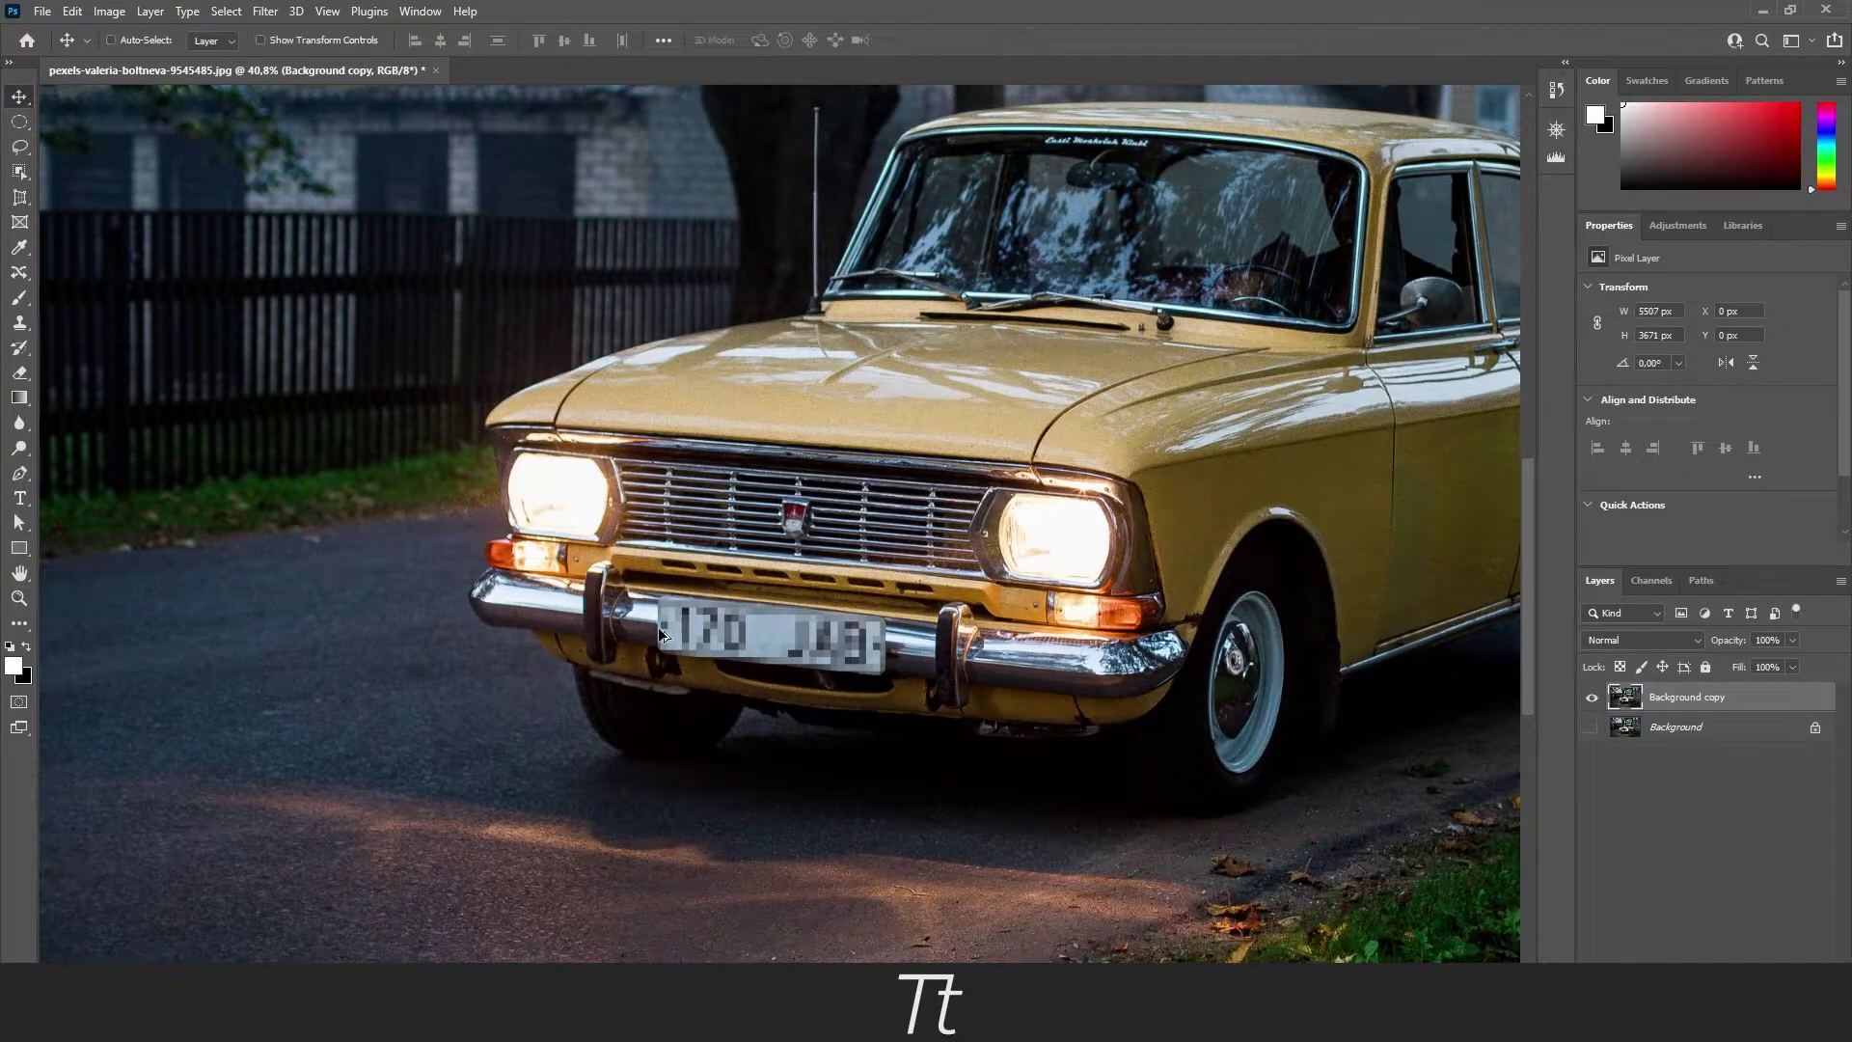
pyautogui.scroll(5, 658, 626)
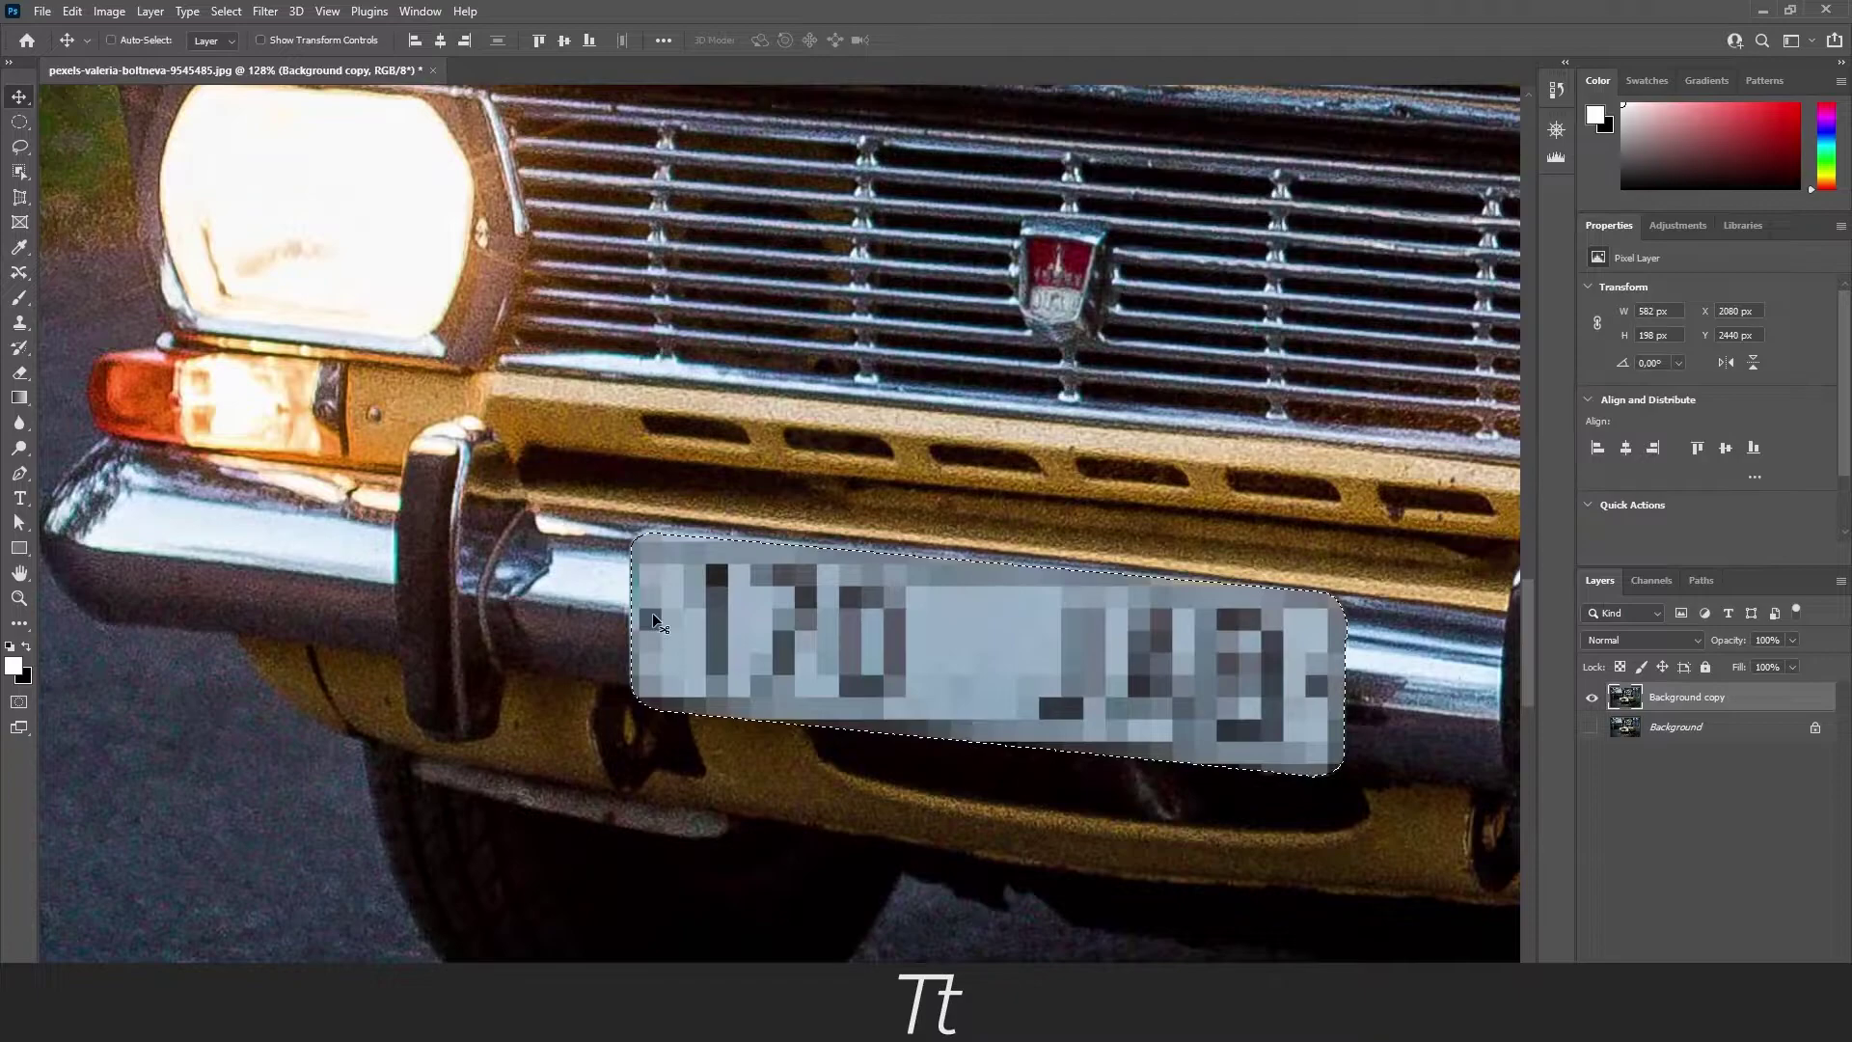
# - Undo the mosaic so the plate is readable again and centre the plate in view
pyautogui.hotkey('ctrl', 'z')
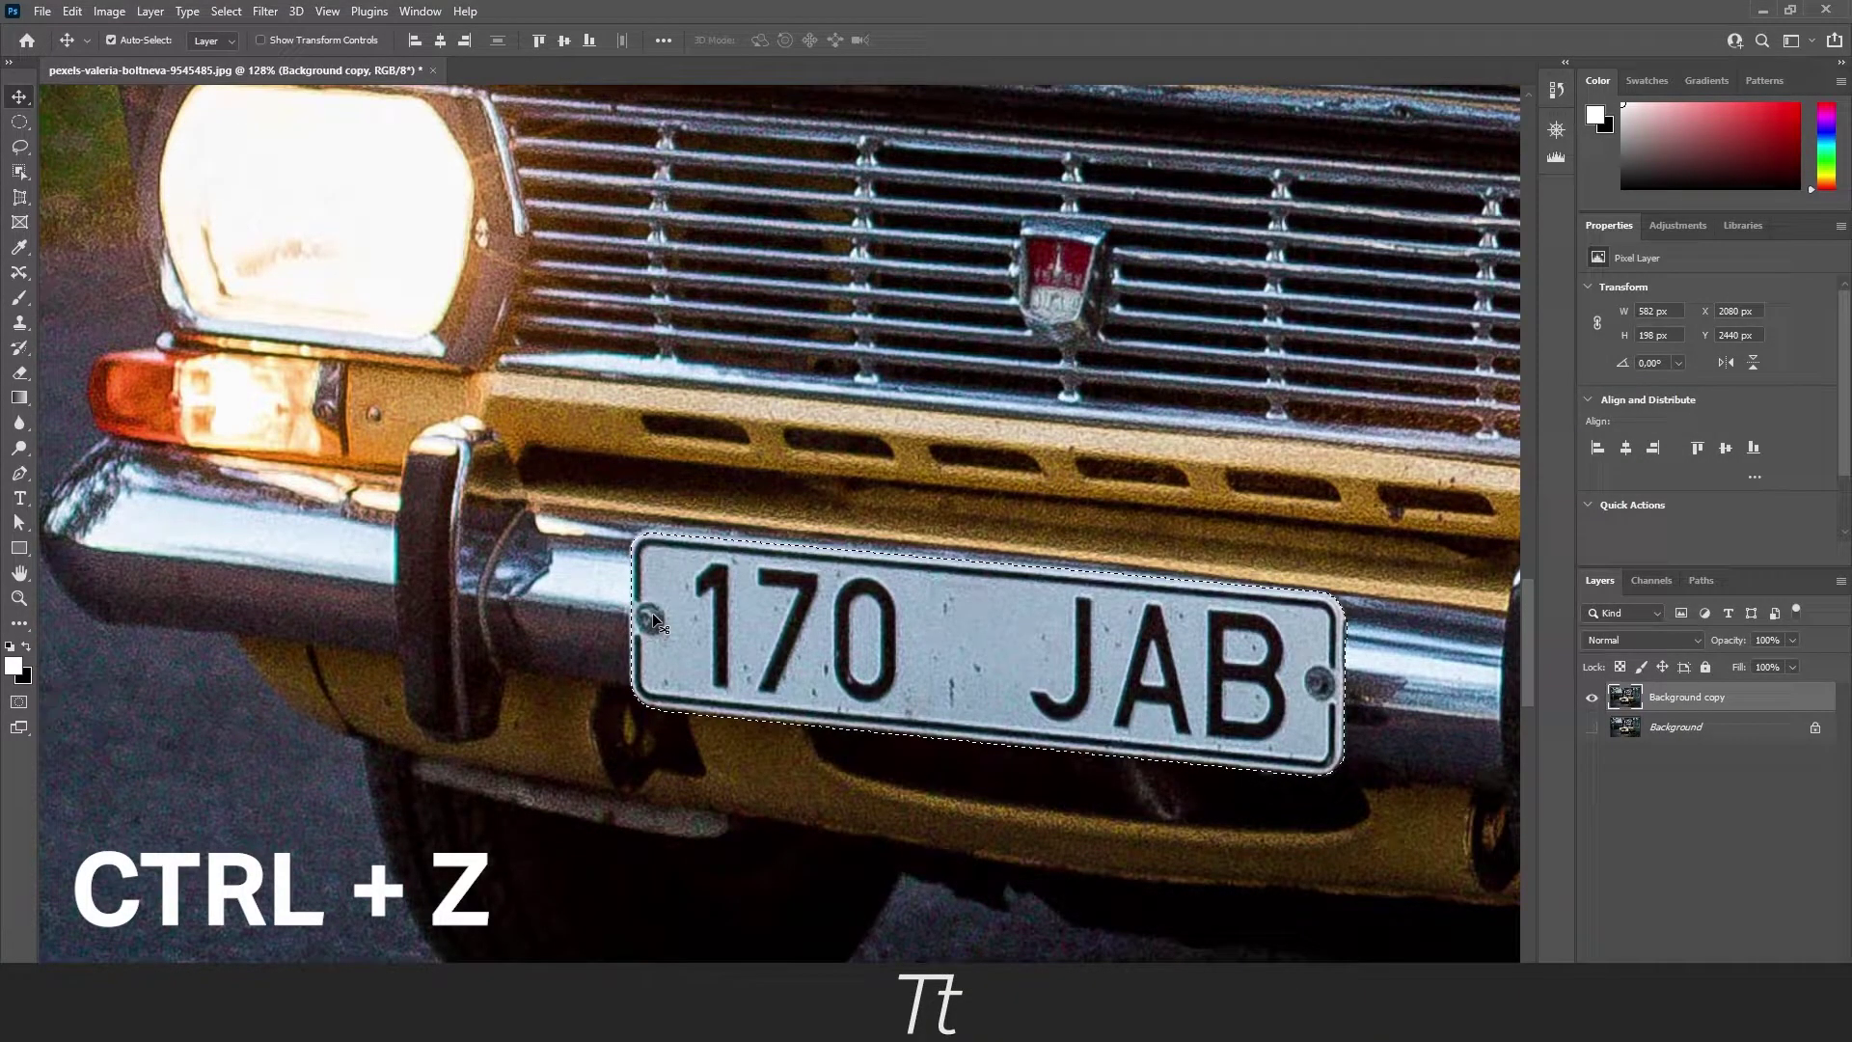
pyautogui.press('ctrl')
pyautogui.scroll(4, 882, 604)
pyautogui.moveTo(850, 603); pyautogui.dragTo(759, 559)
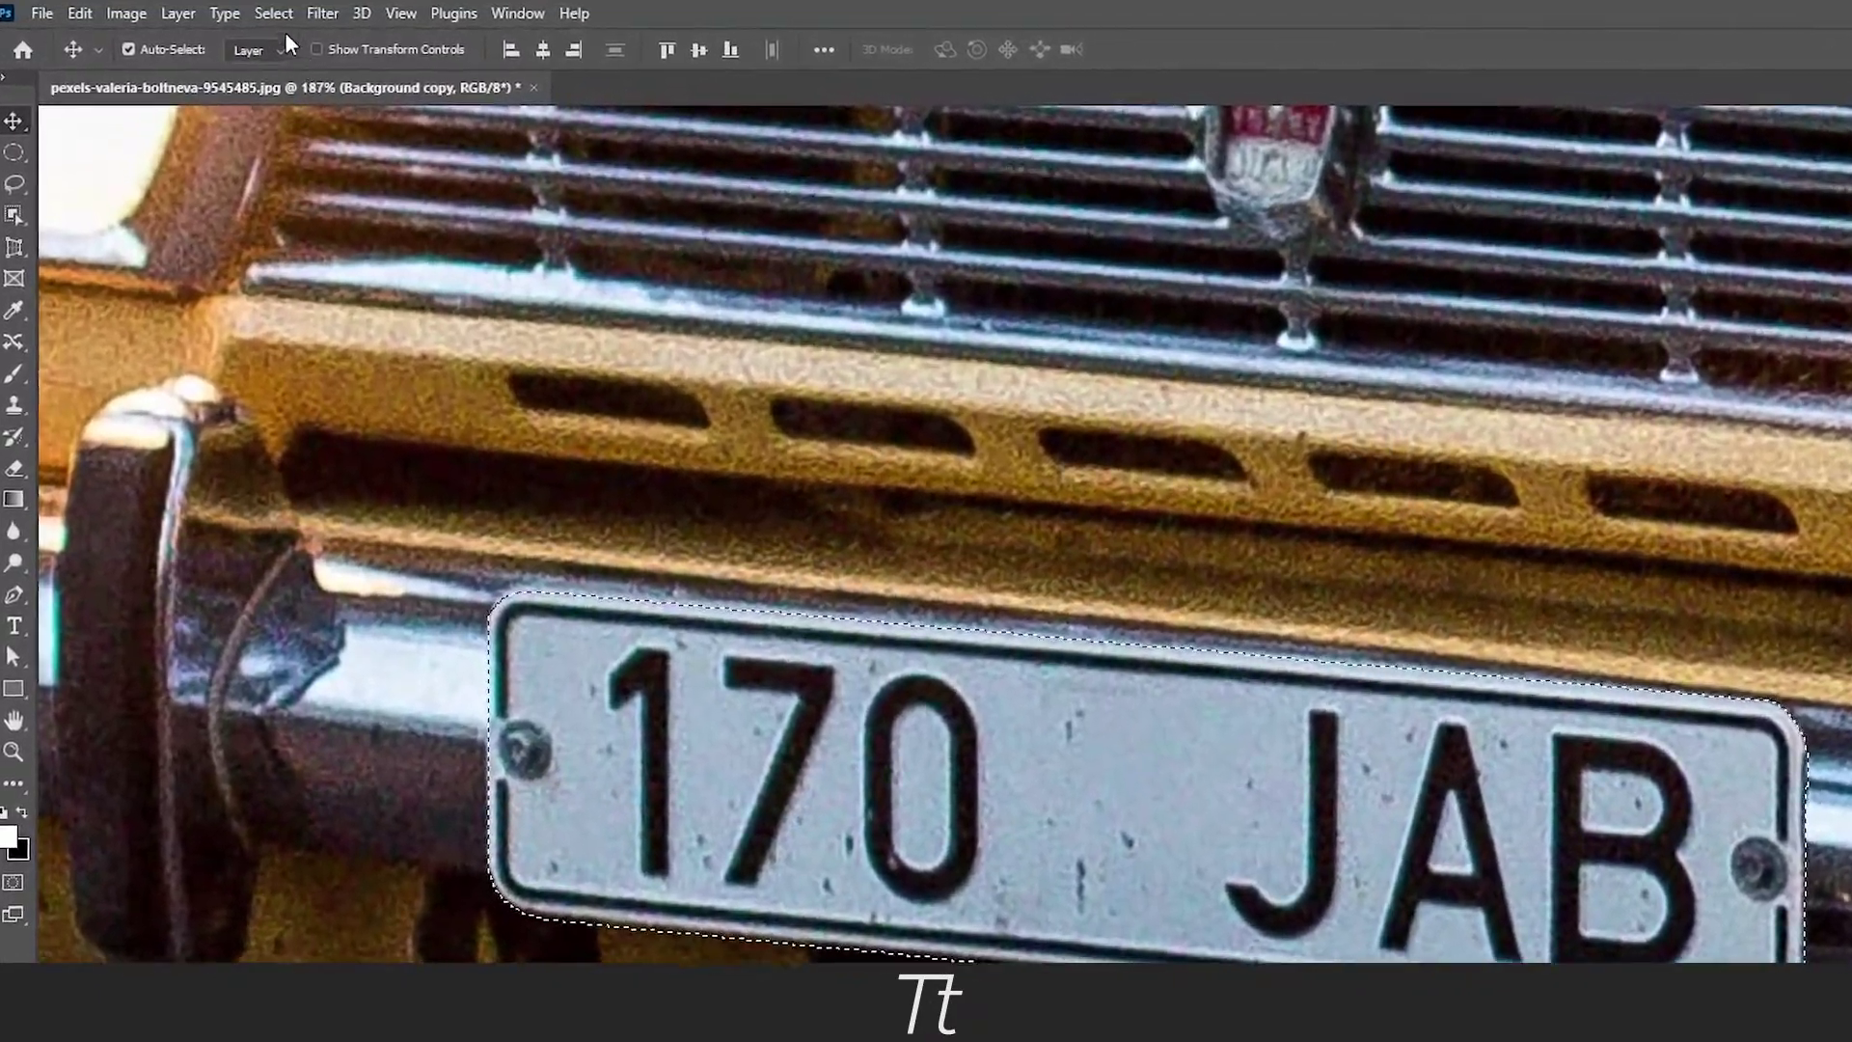
# - Feather the plate selection with Select > Modify > Feather, radius 10 pixels
pyautogui.click(274, 13)
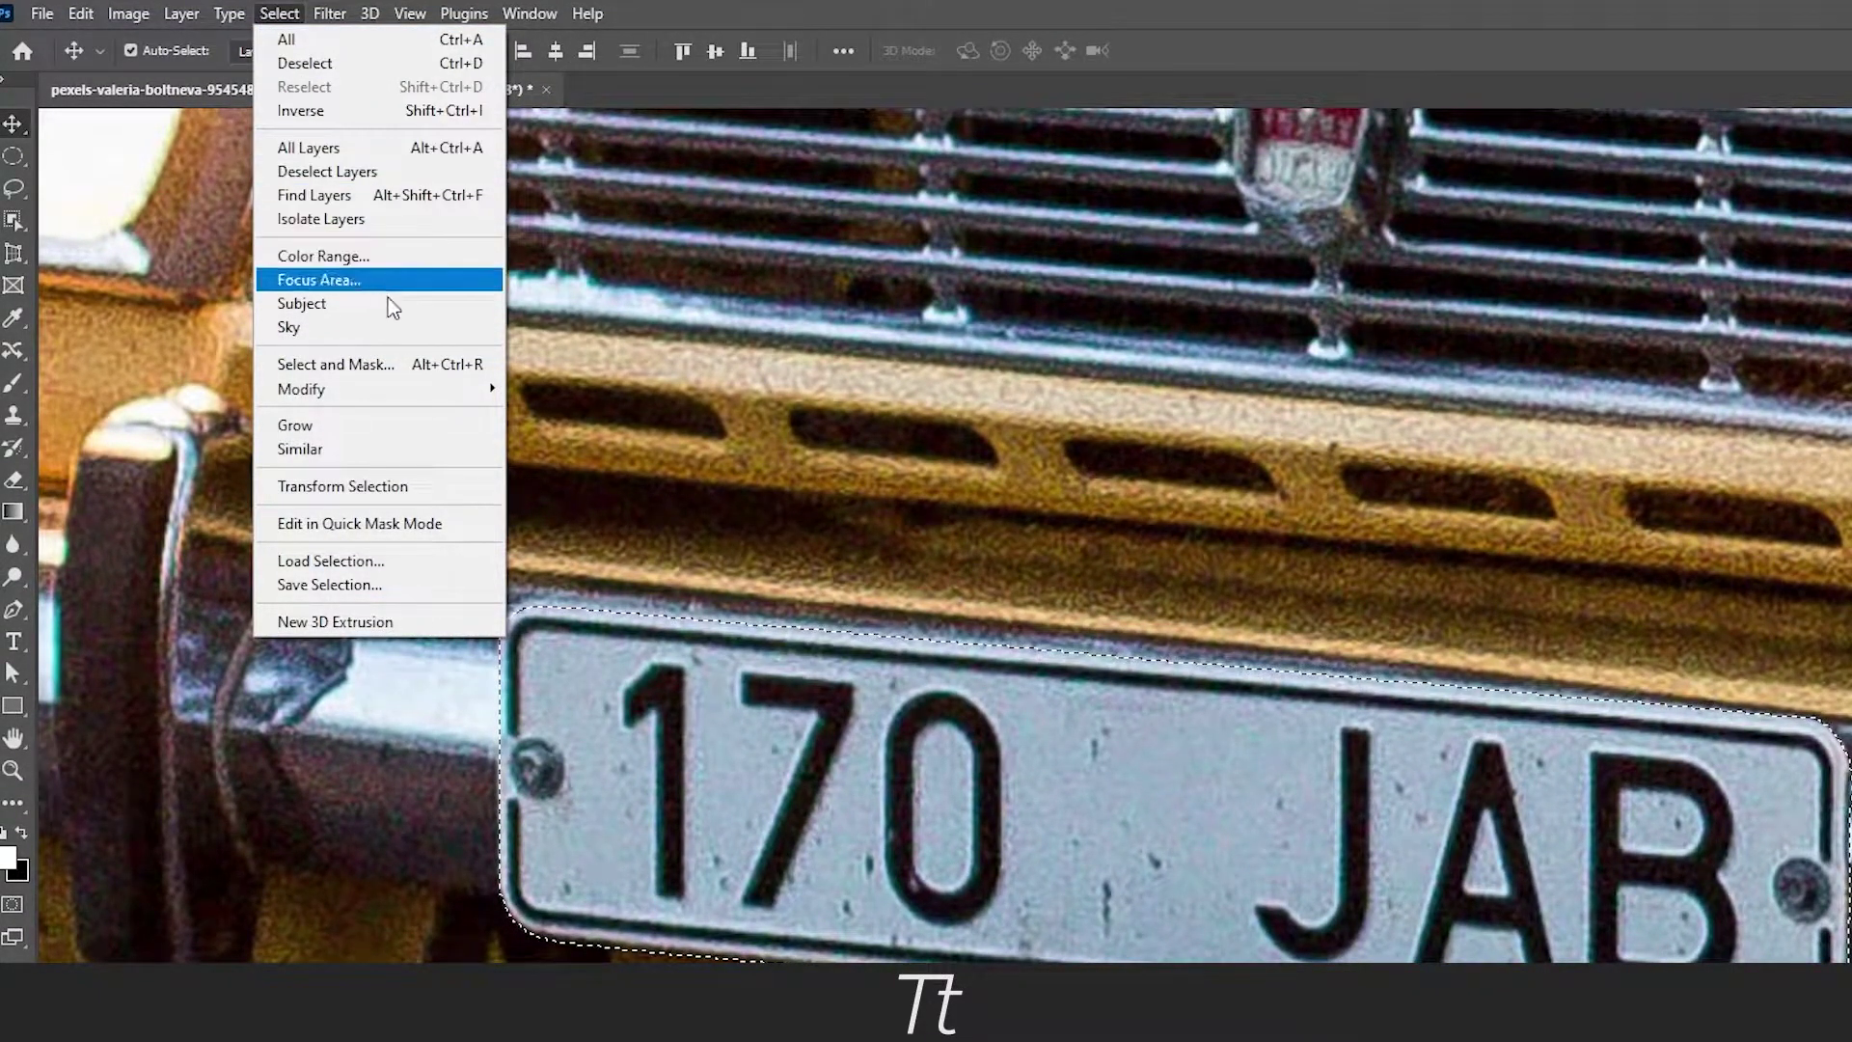
pyautogui.moveTo(409, 391)
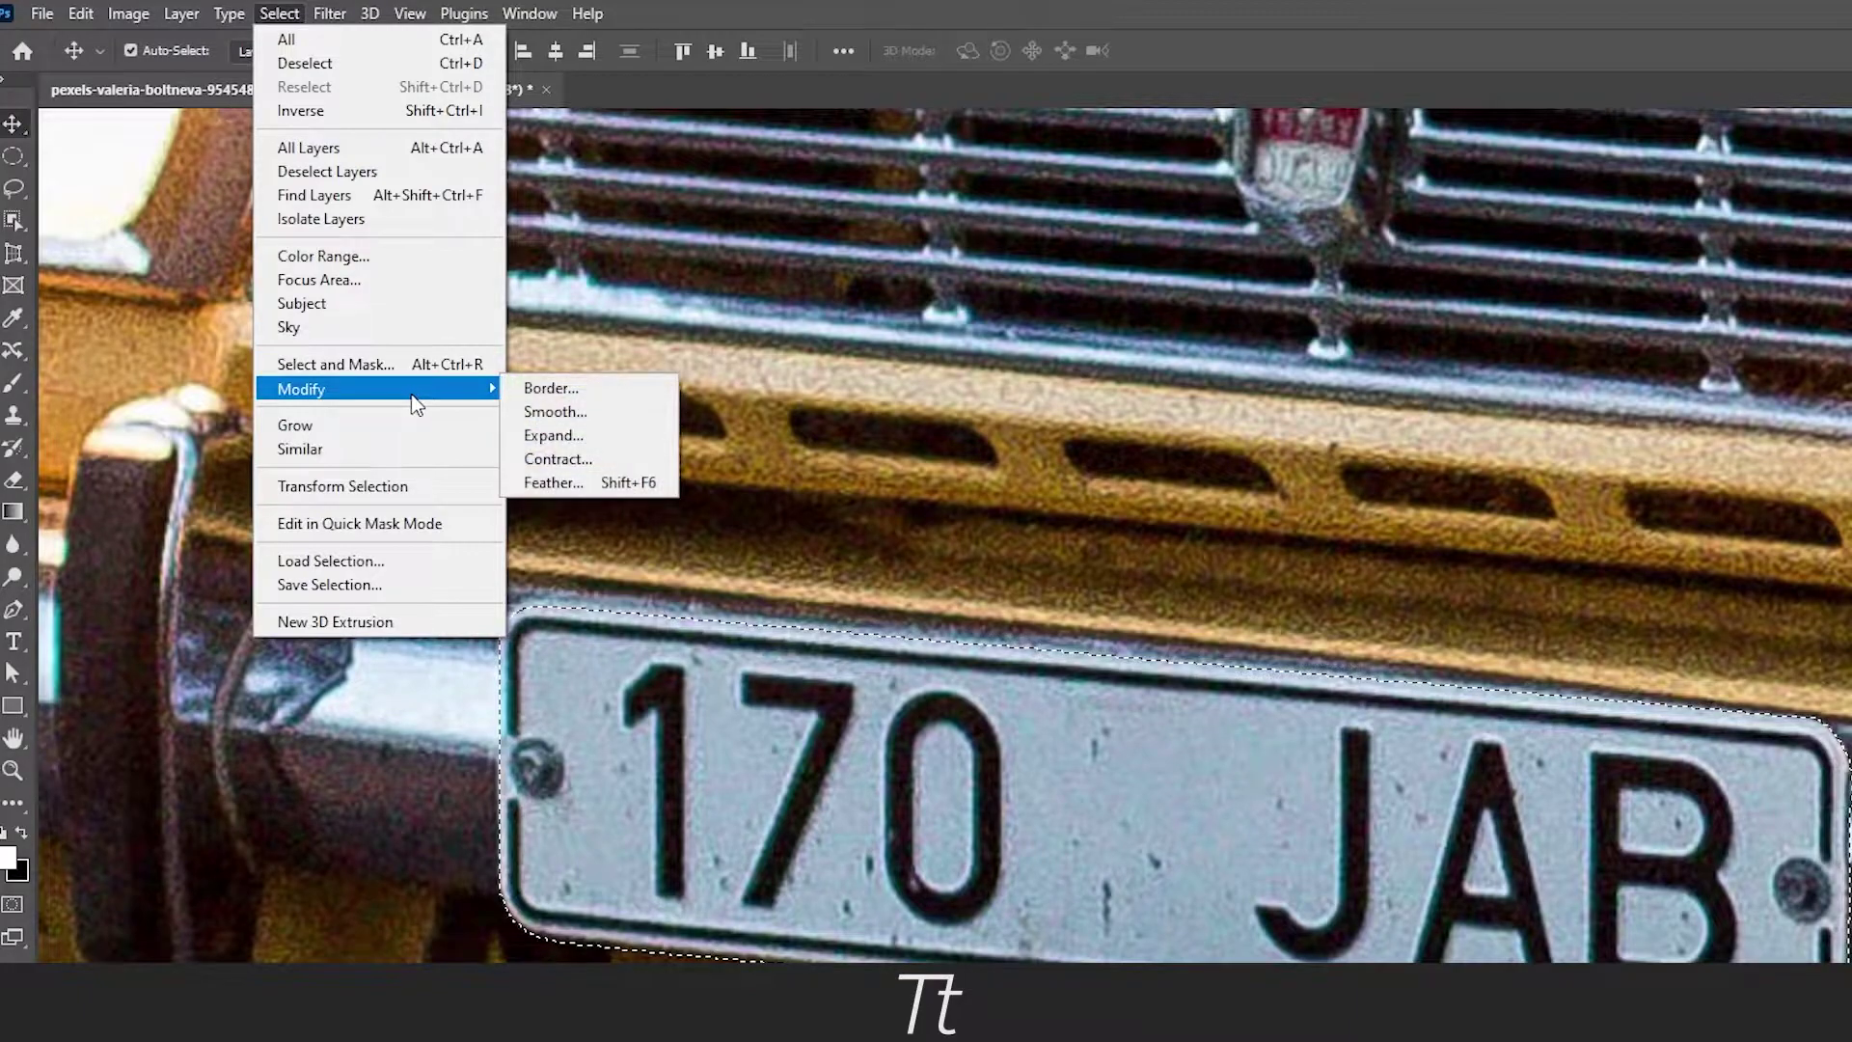
pyautogui.click(571, 481)
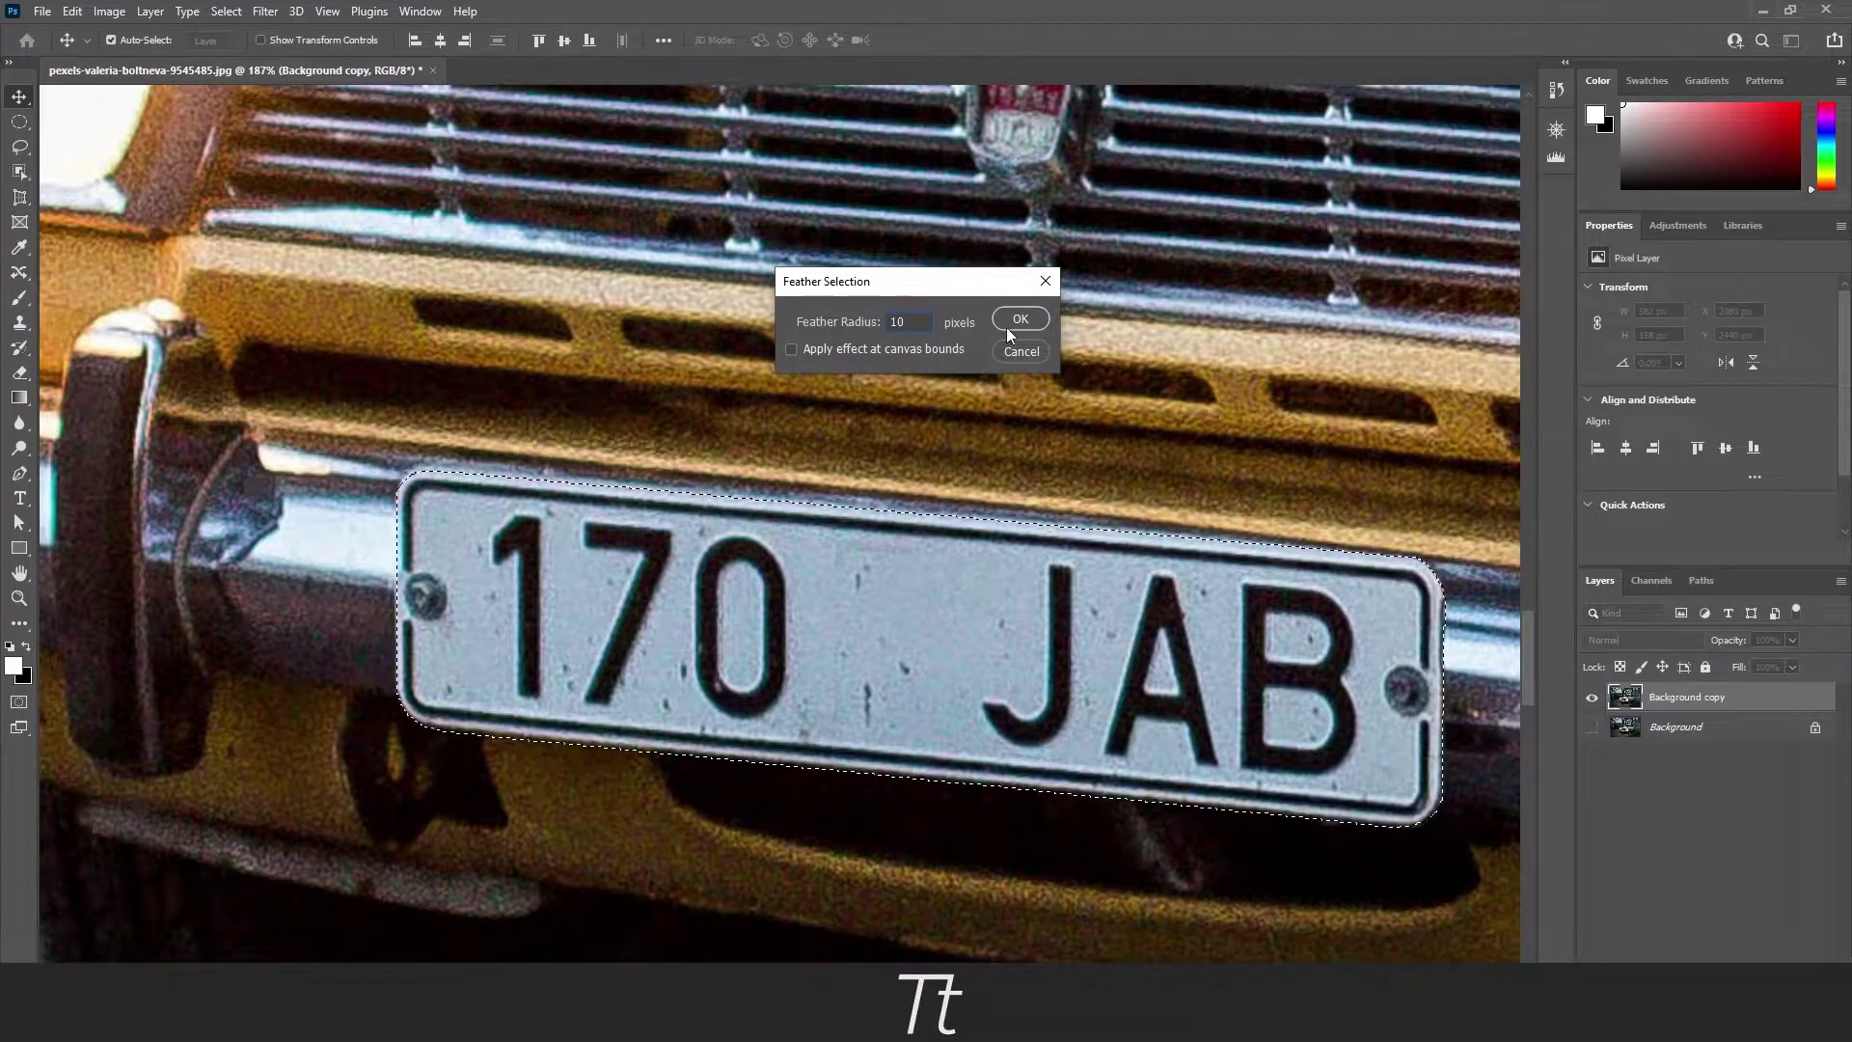
pyautogui.click(1019, 320)
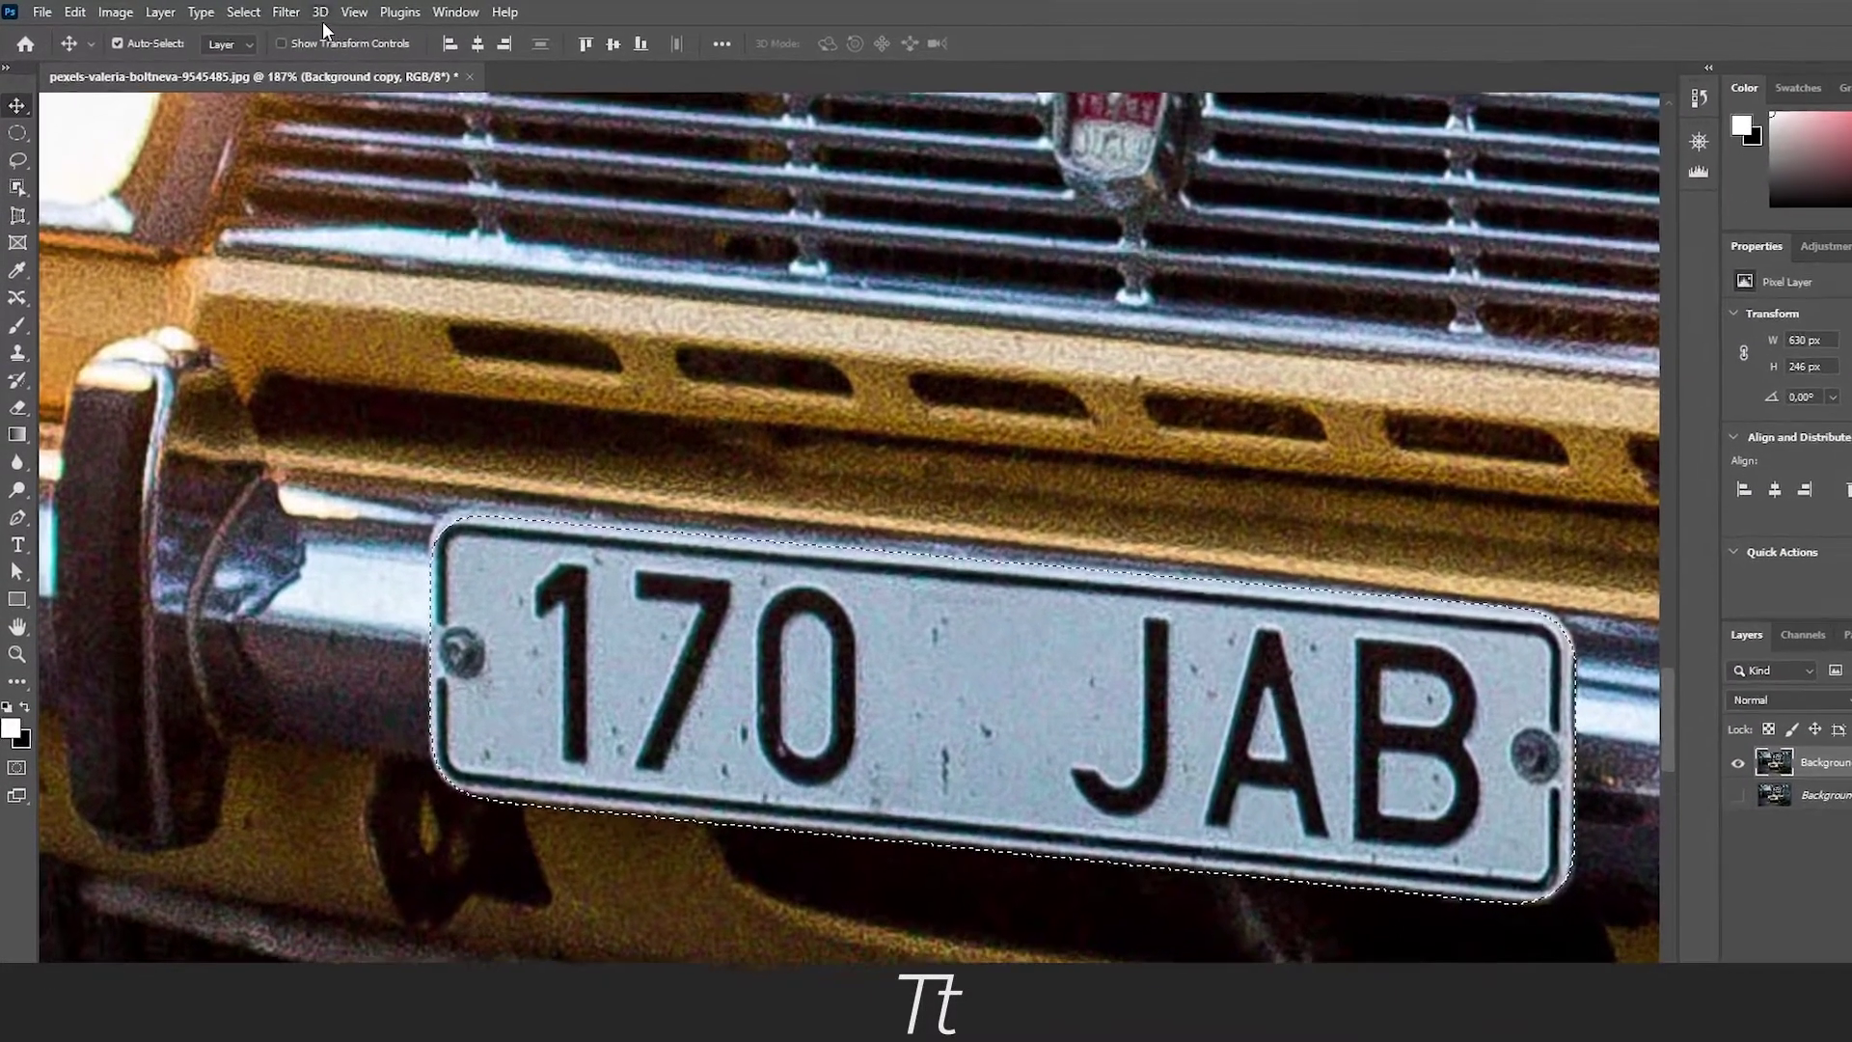
# - Apply Filter > Pixelate > Mosaic with Cell Size 18 to the feathered plate selection
pyautogui.click(265, 13)
pyautogui.moveTo(440, 345)
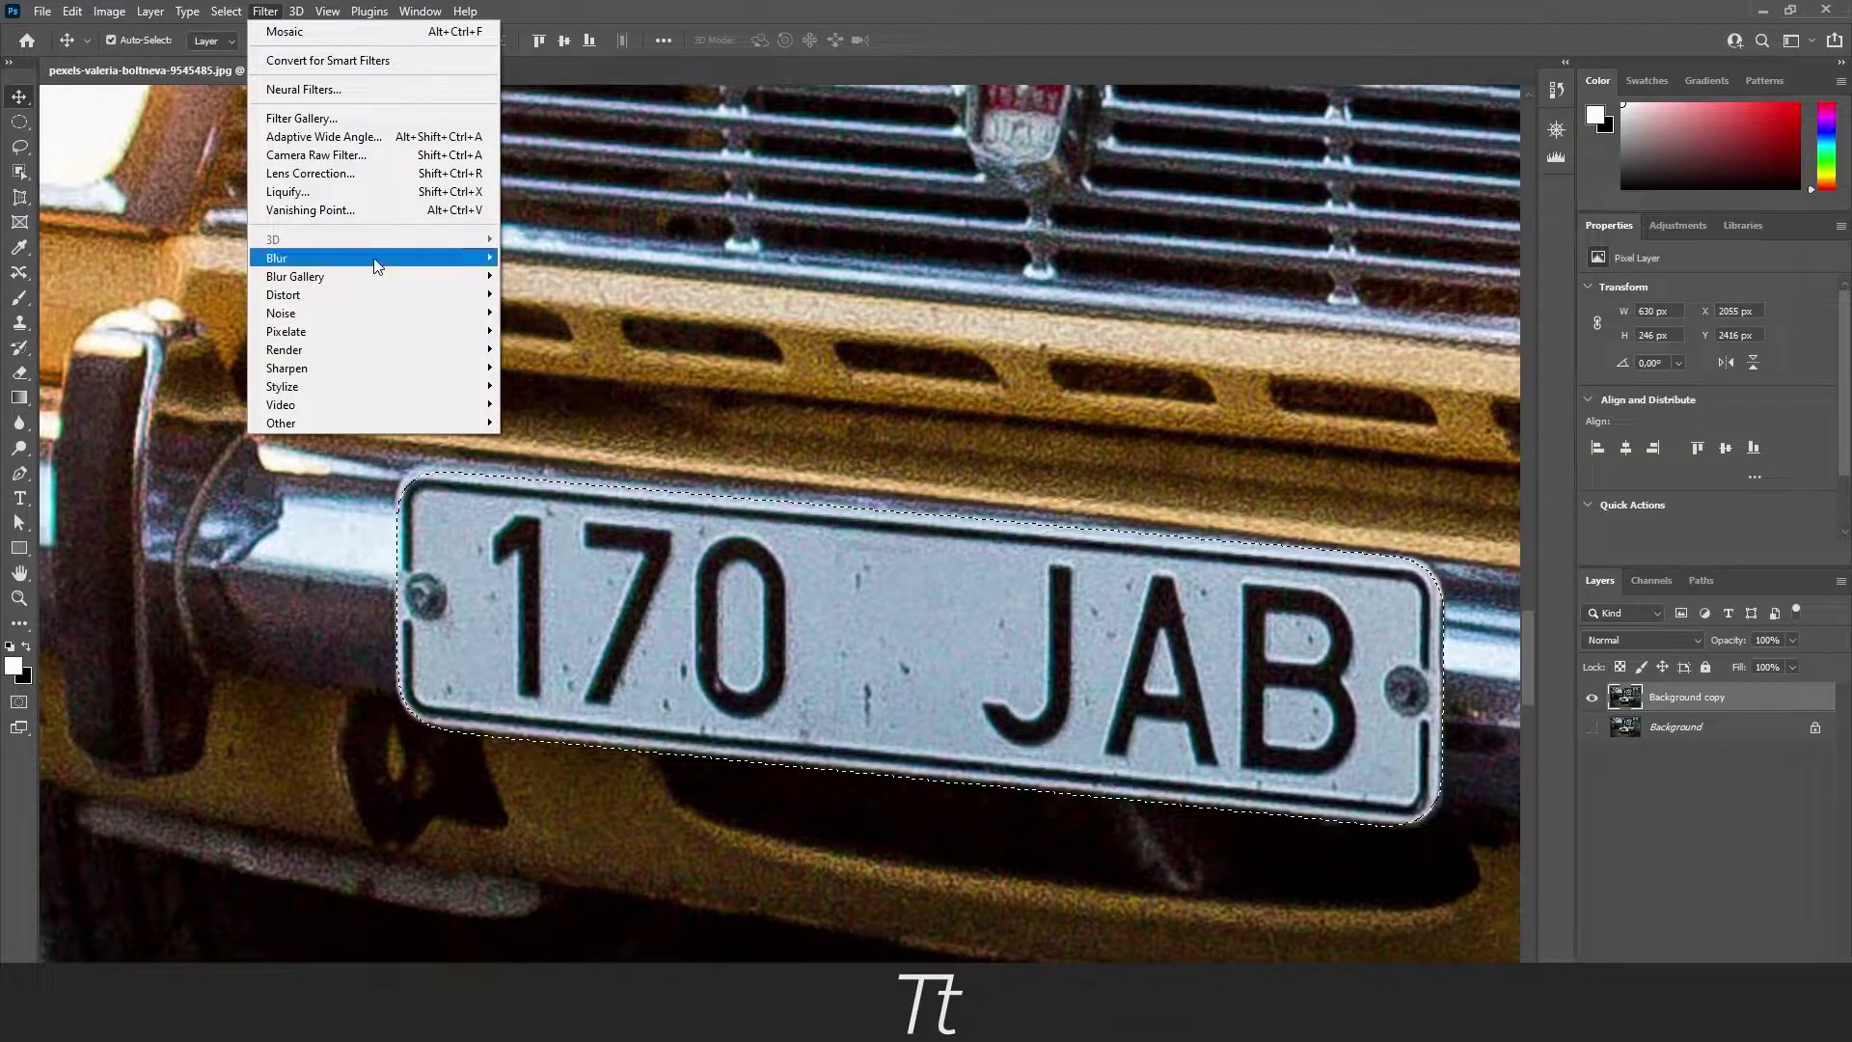
pyautogui.moveTo(336, 333)
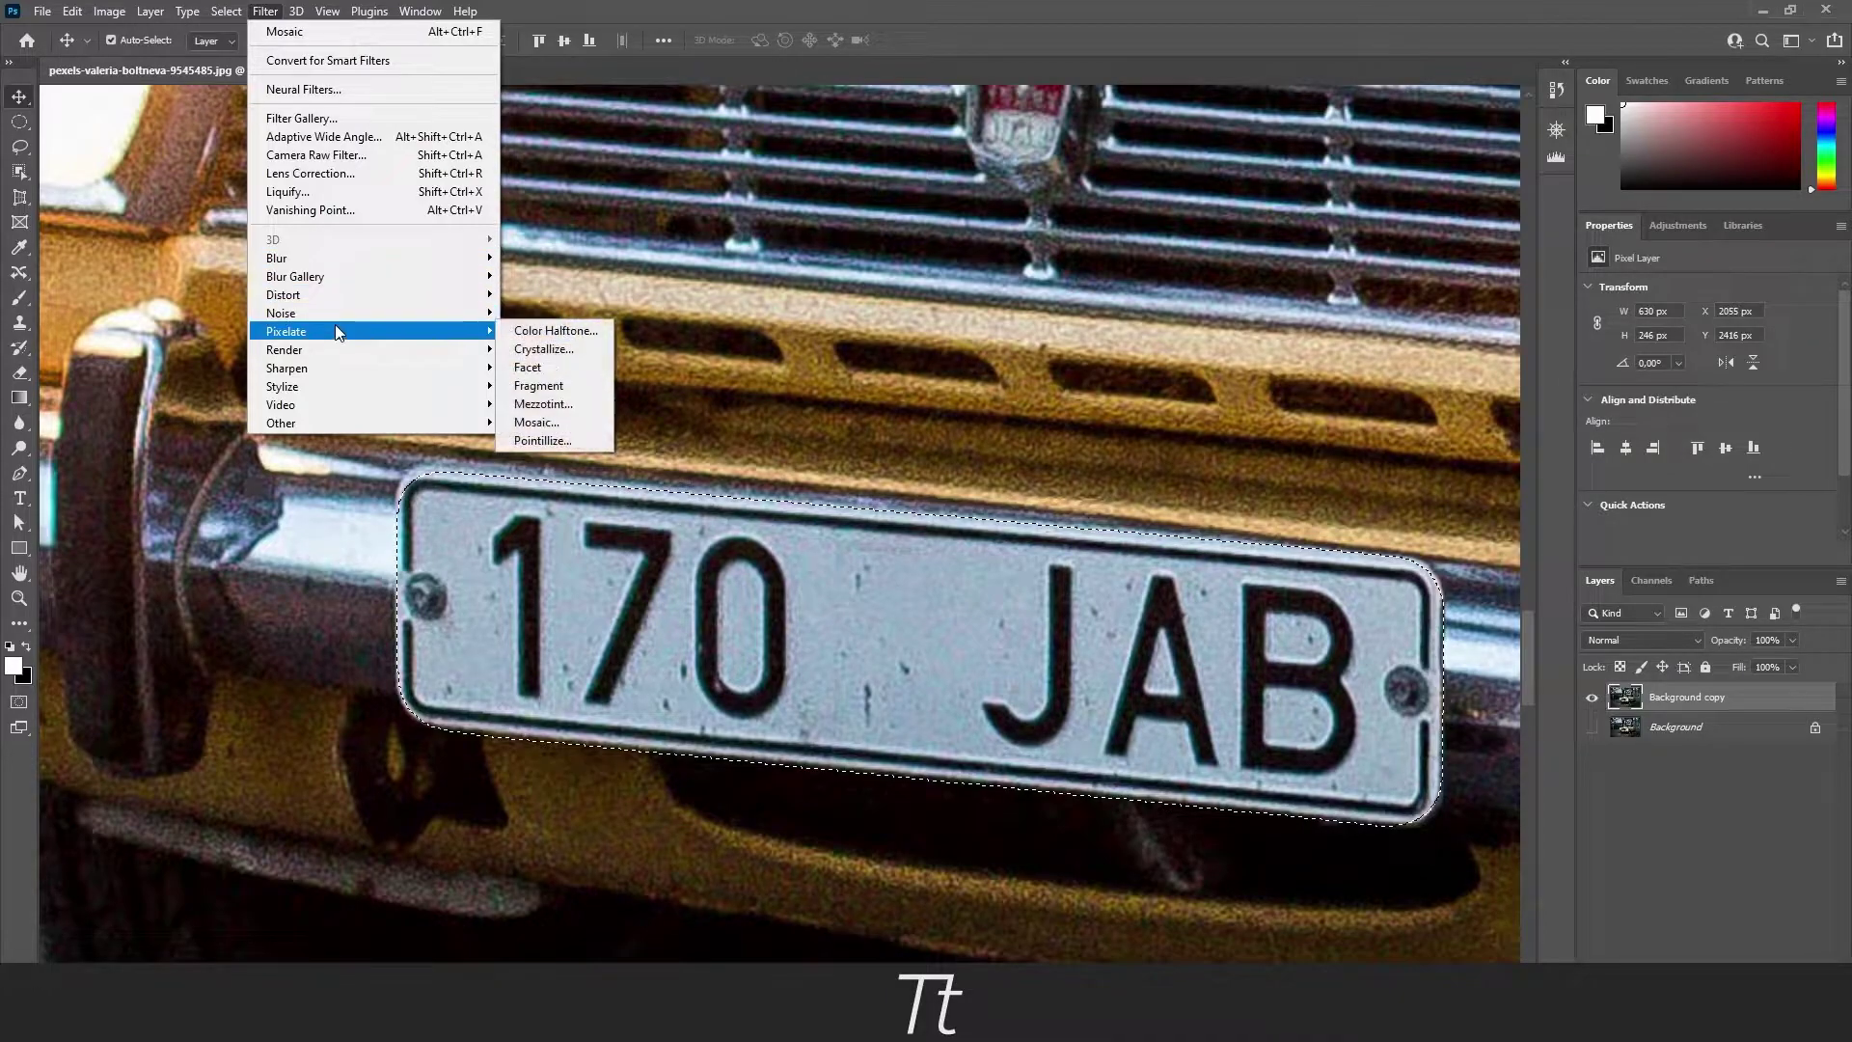
pyautogui.click(554, 424)
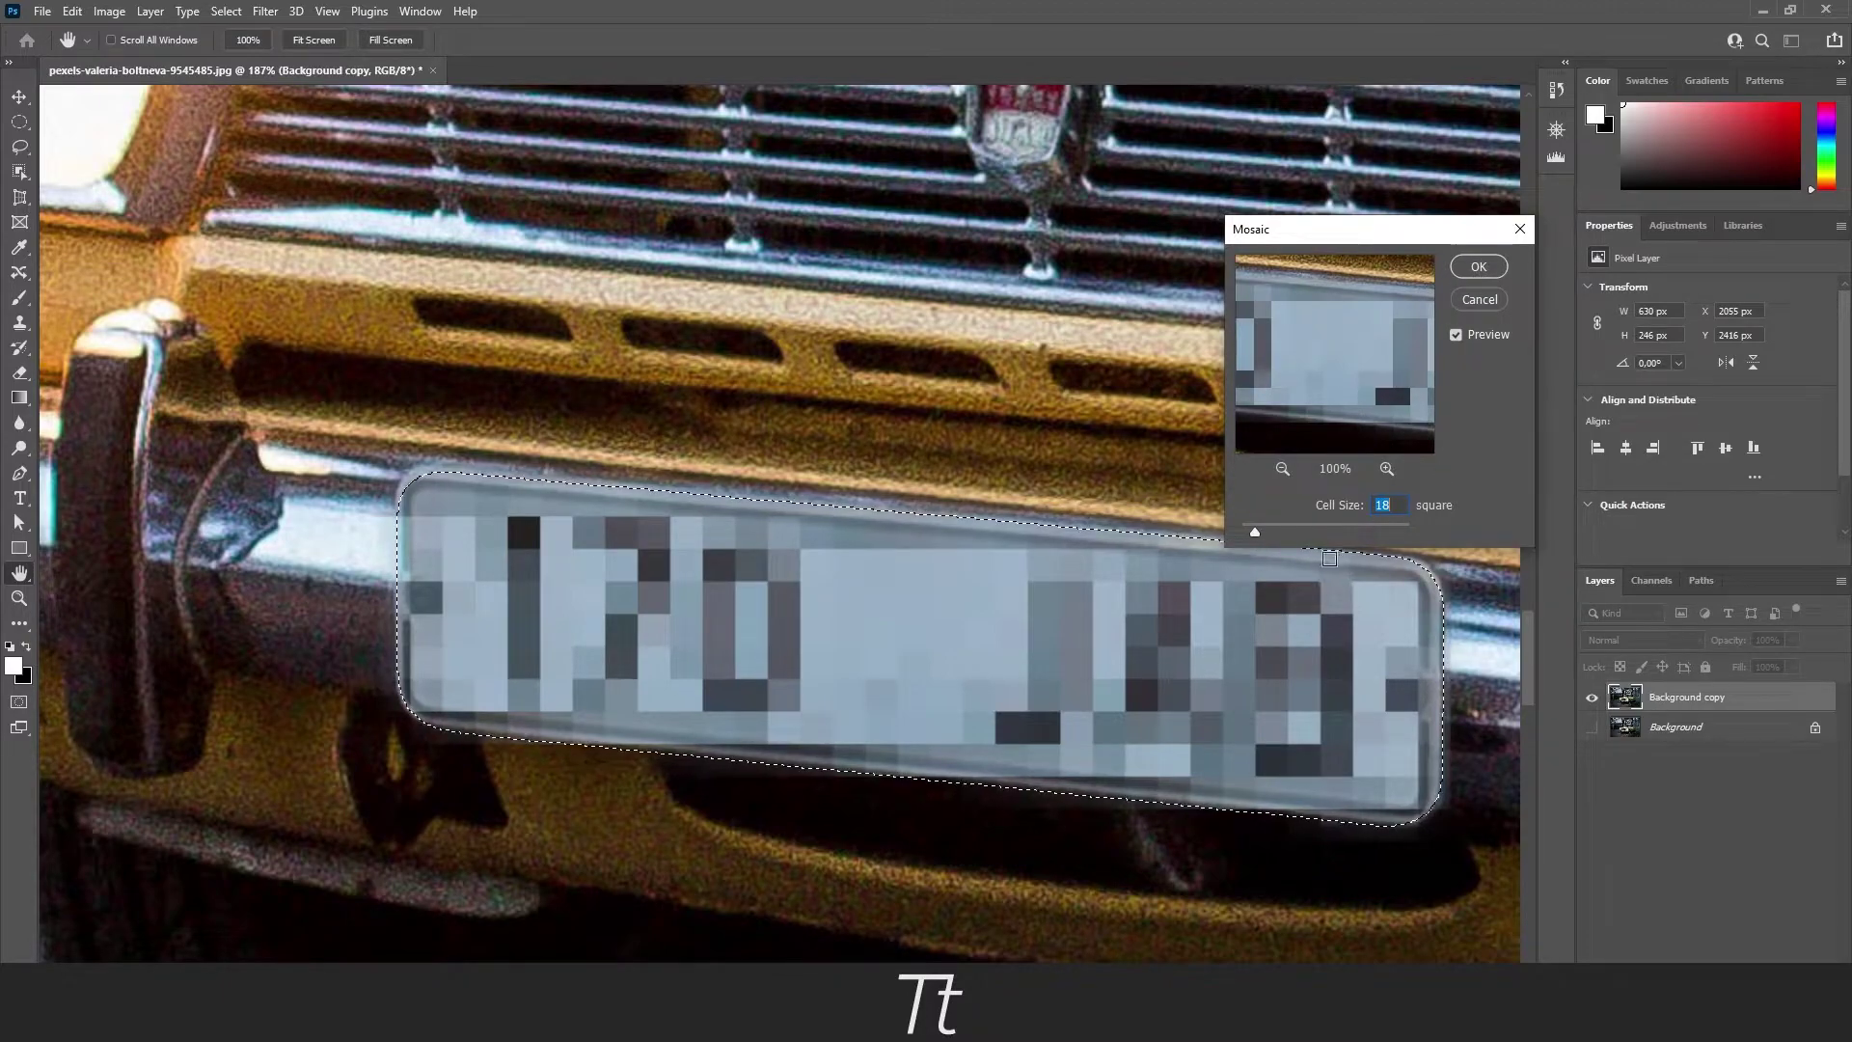
pyautogui.click(1477, 267)
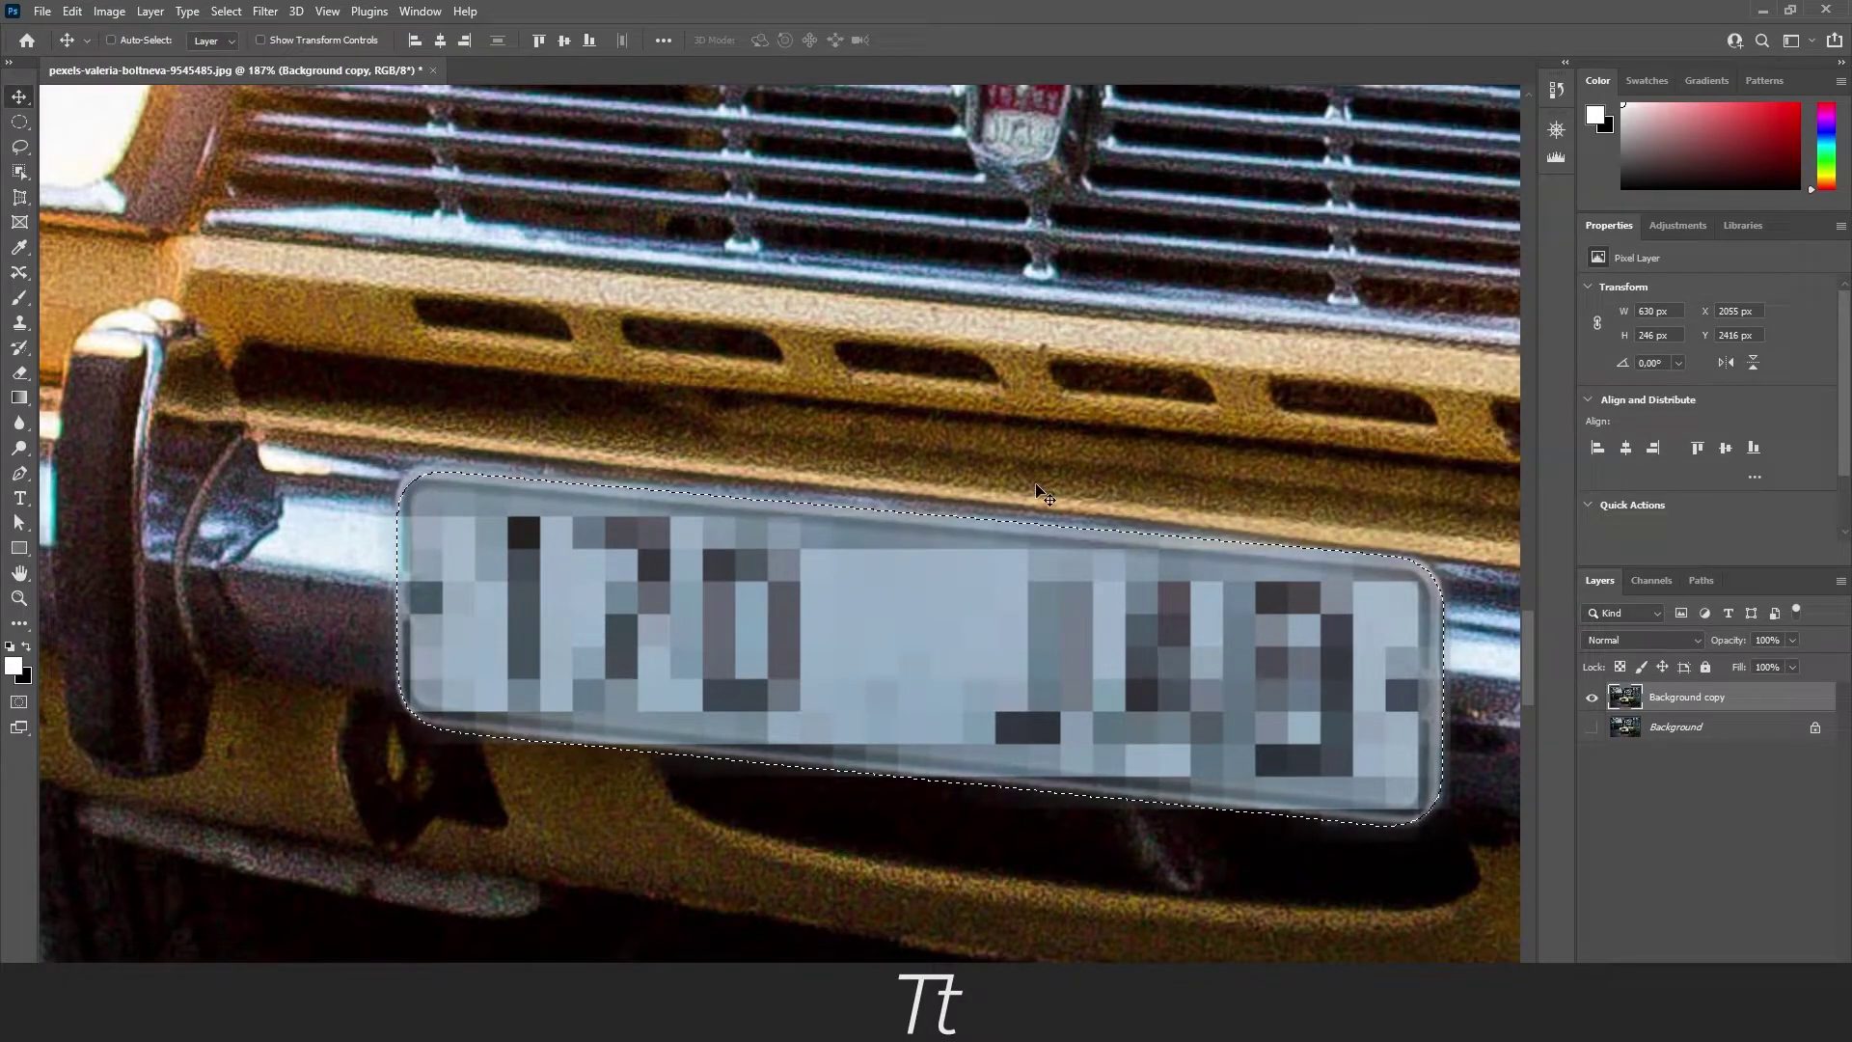
# - Deselect with Ctrl+D and zoom out to view the whole car photo
pyautogui.hotkey('ctrl', 'd')
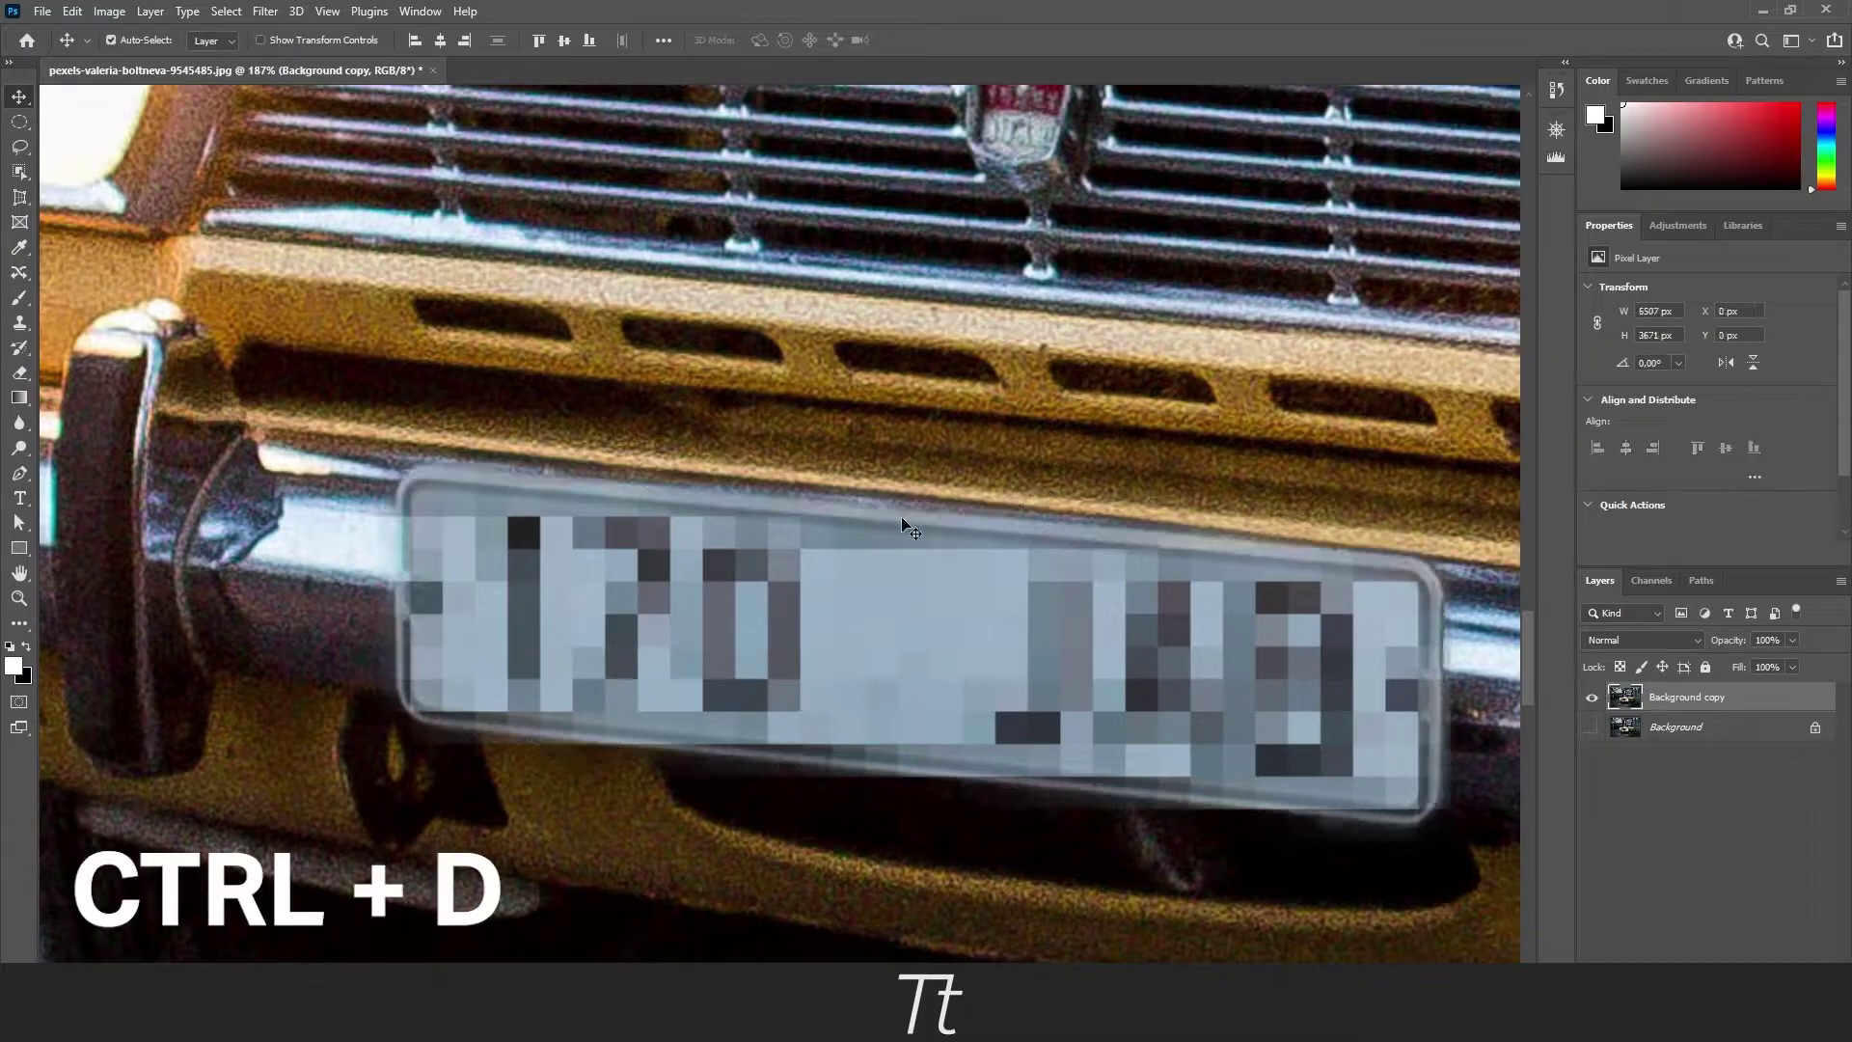
pyautogui.scroll(-5, 825, 506)
pyautogui.scroll(-9, 821, 501)
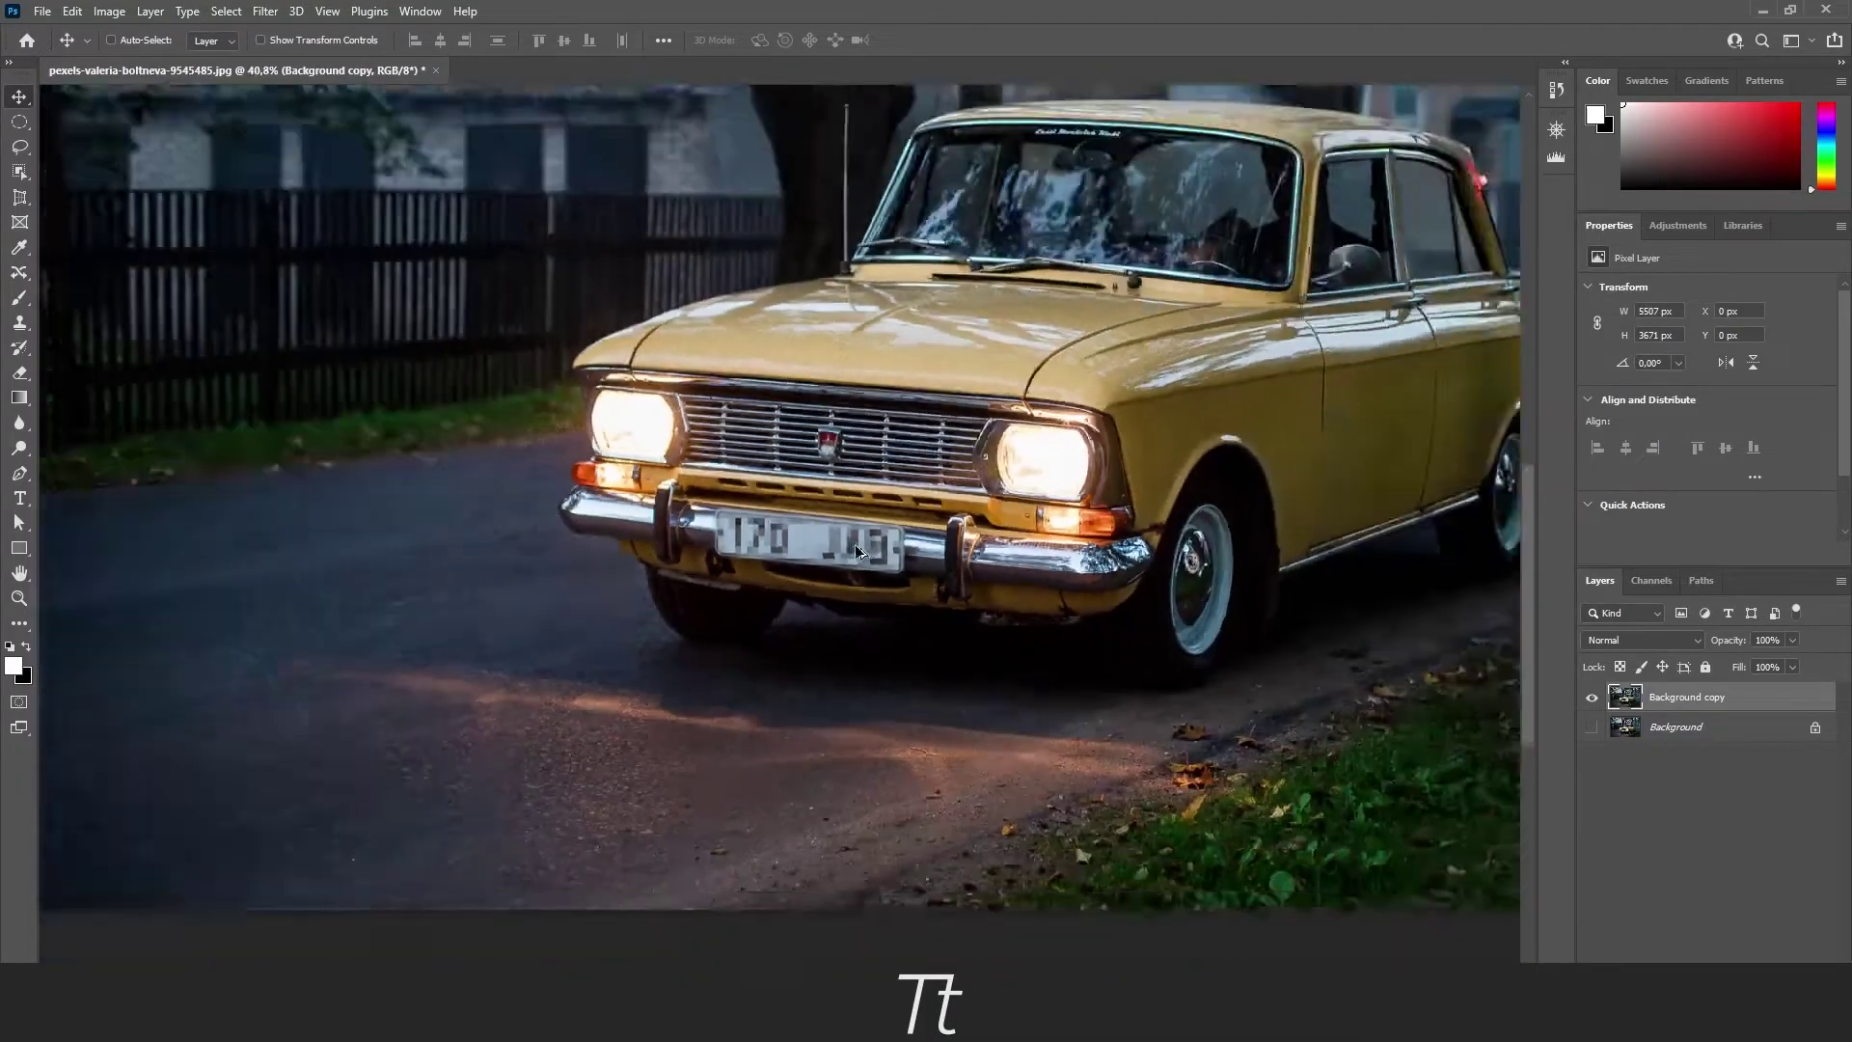
pyautogui.scroll(10, 897, 540)
pyautogui.press('ctrl')
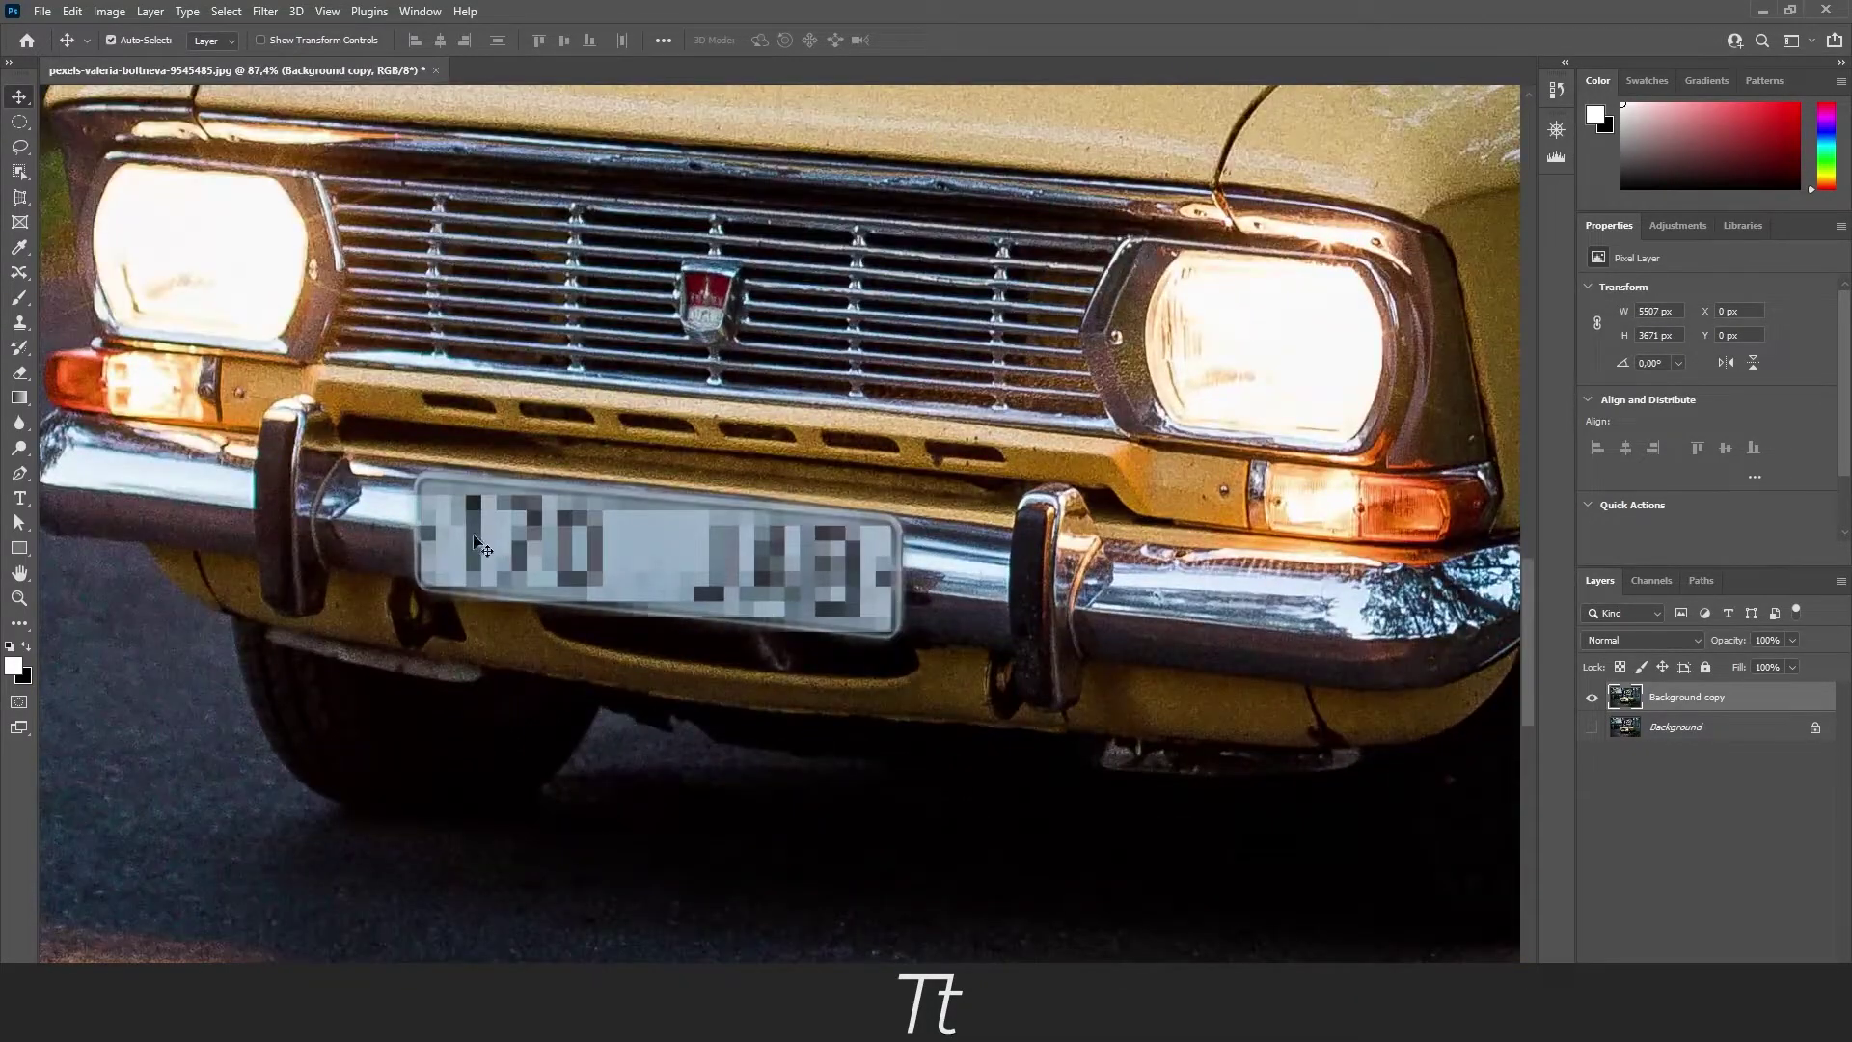
pyautogui.scroll(-6, 434, 501)
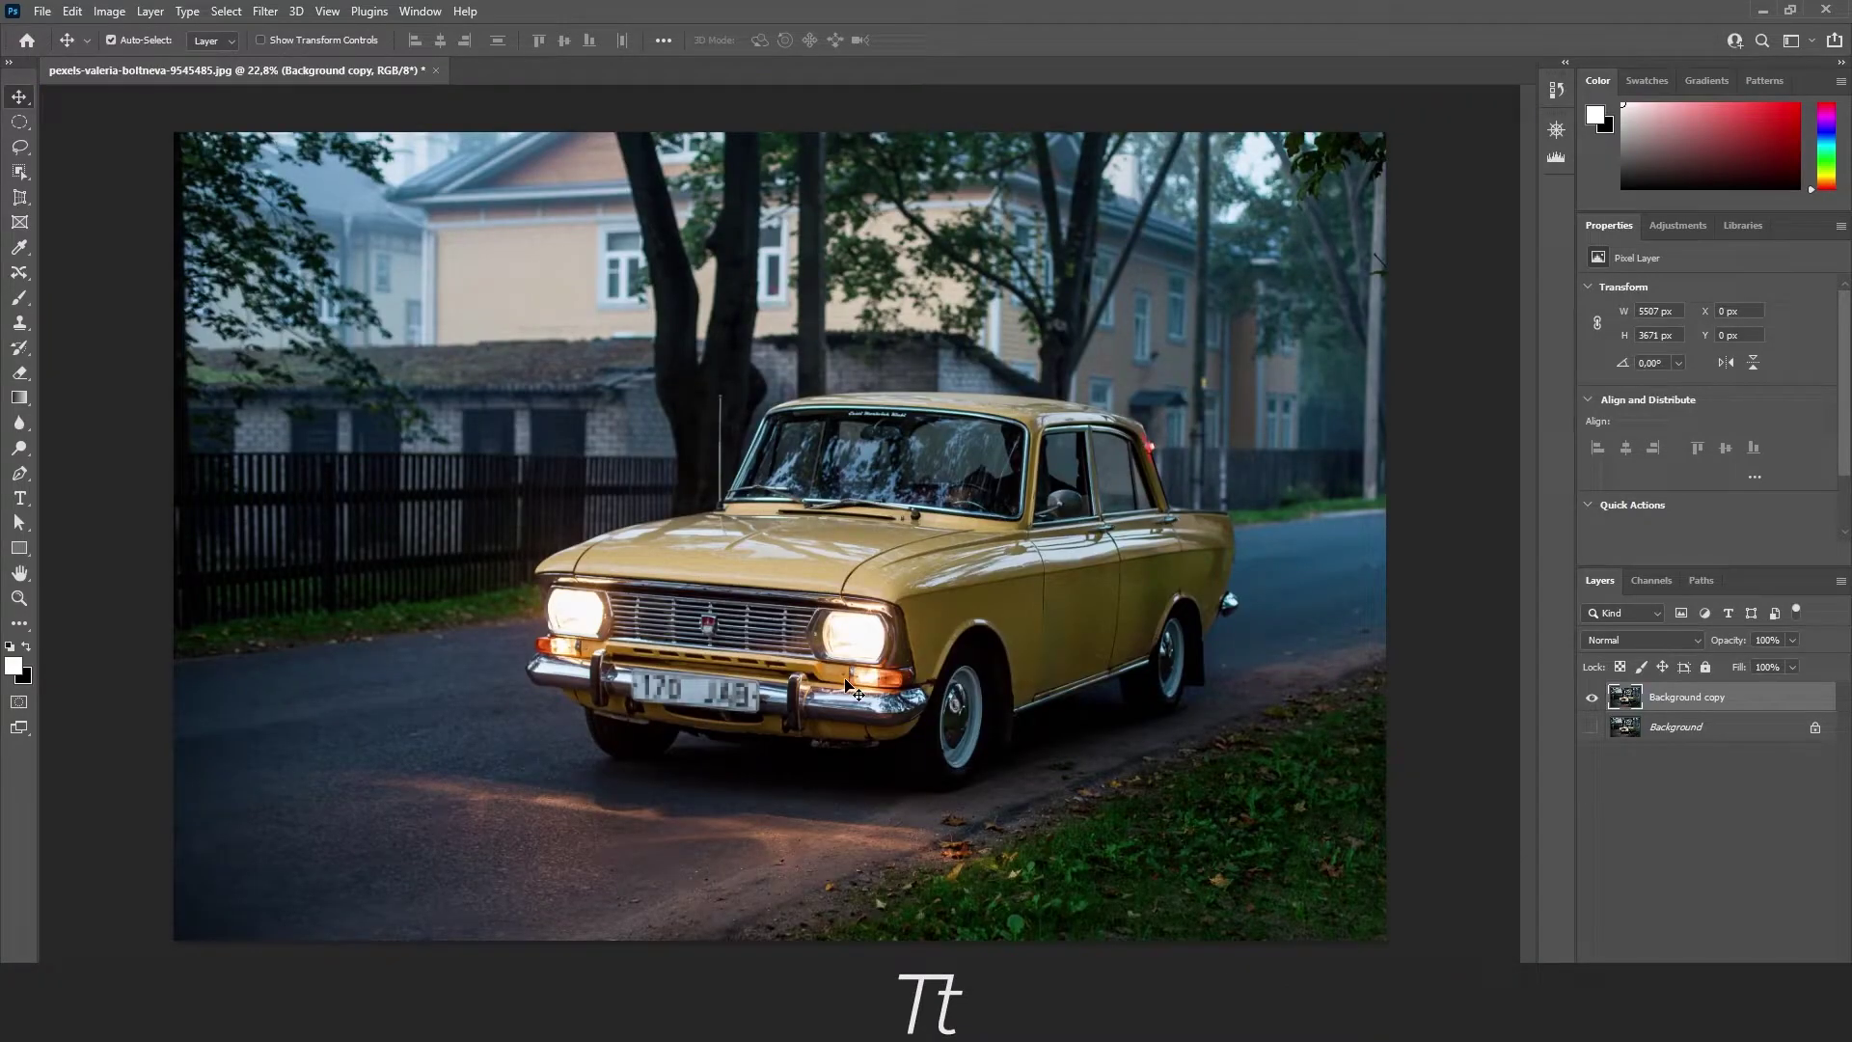